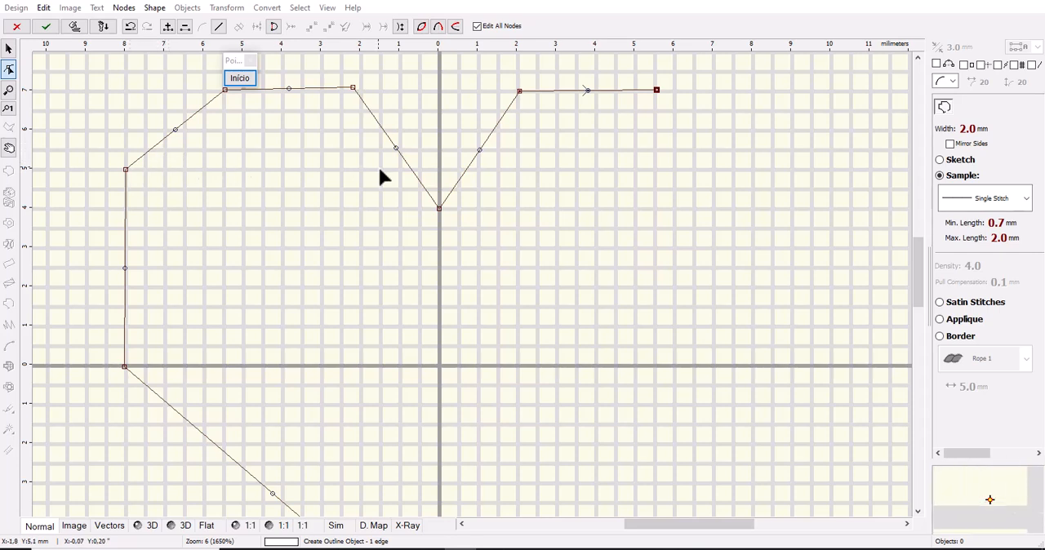
# Continue the heart outline with a node at about X 8 mm, Y 5 mm, mirroring its opposite upper corner.
pyautogui.click(752, 168)
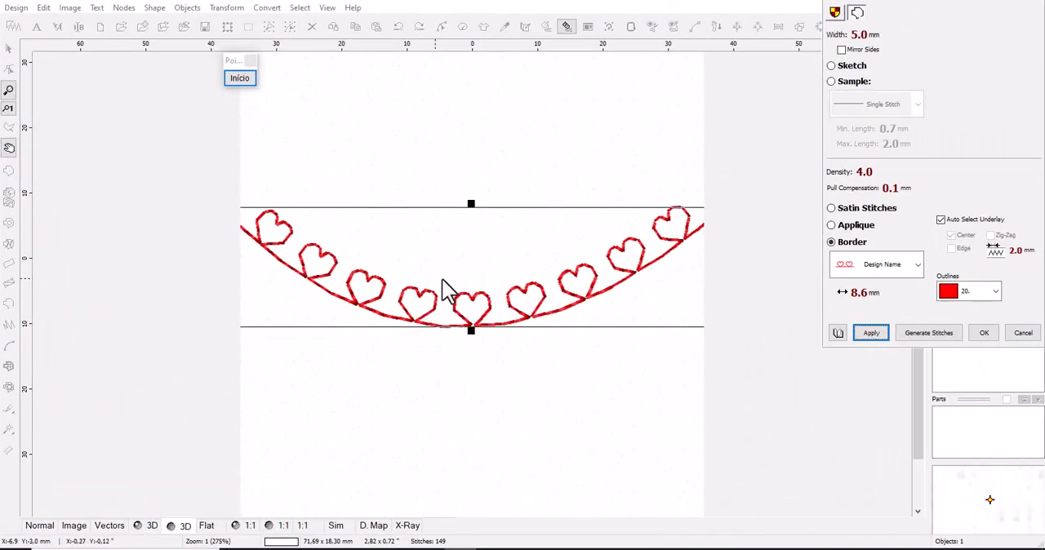
# Set the heart border's pattern spacing to 9.6 mm and apply it to the curved line.
pyautogui.scroll(5, 857, 301)
pyautogui.scroll(15, 857, 299)
pyautogui.click(871, 331)
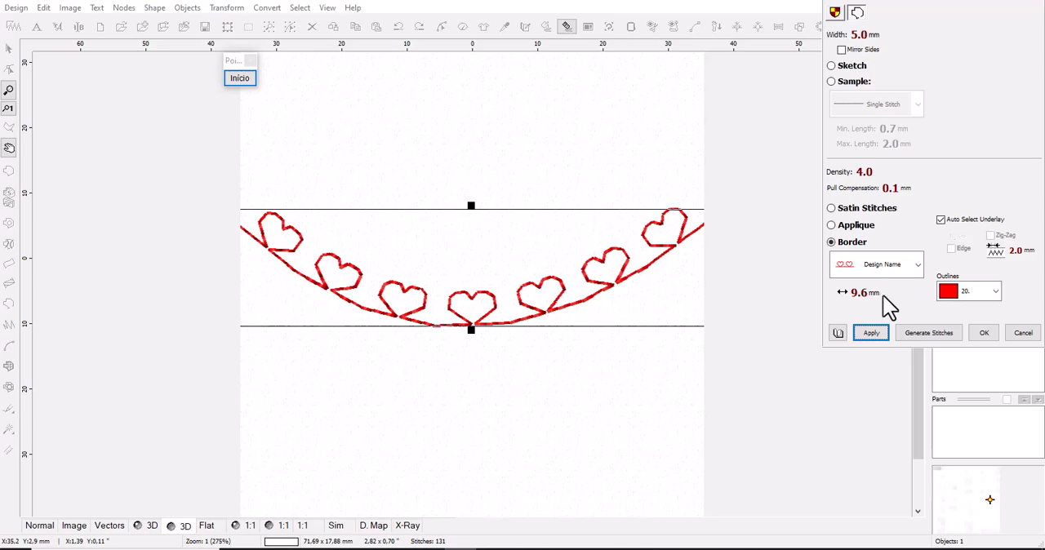
pyautogui.scroll(14, 882, 294)
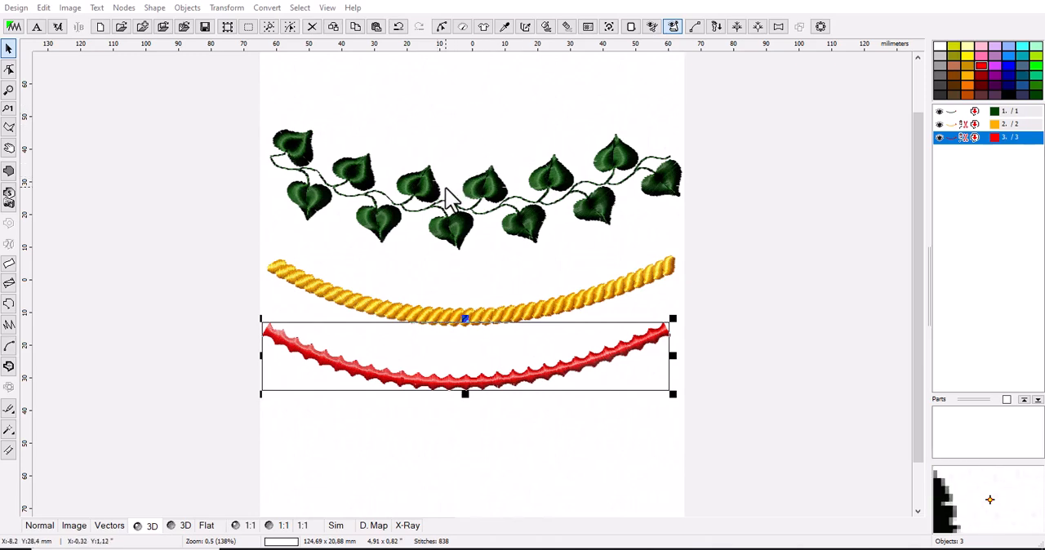
# Select the green leaf, yellow rope and red scalloped borders in turn to compare the three border samples.
pyautogui.click(407, 191)
pyautogui.click(462, 319)
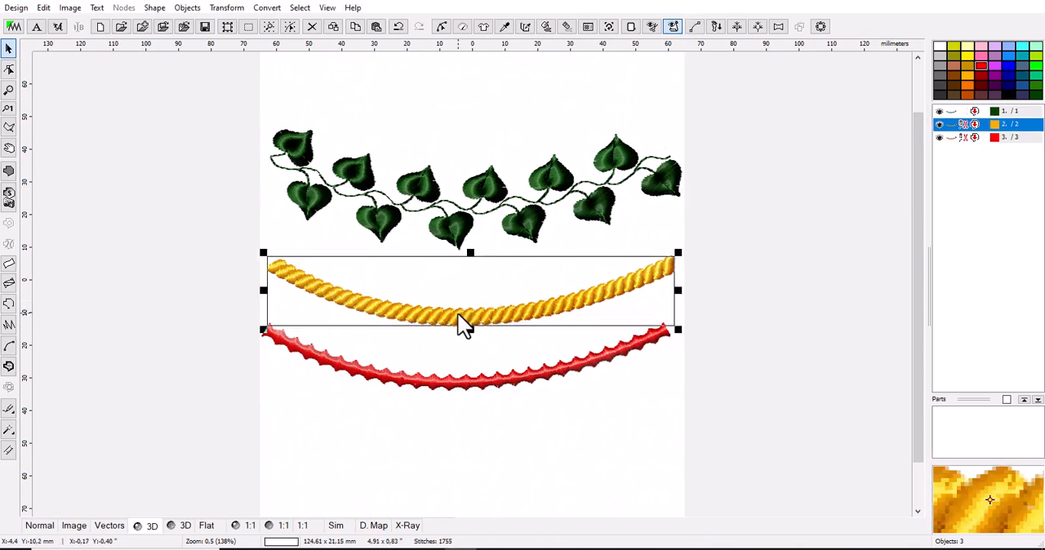
pyautogui.click(468, 386)
pyautogui.click(514, 321)
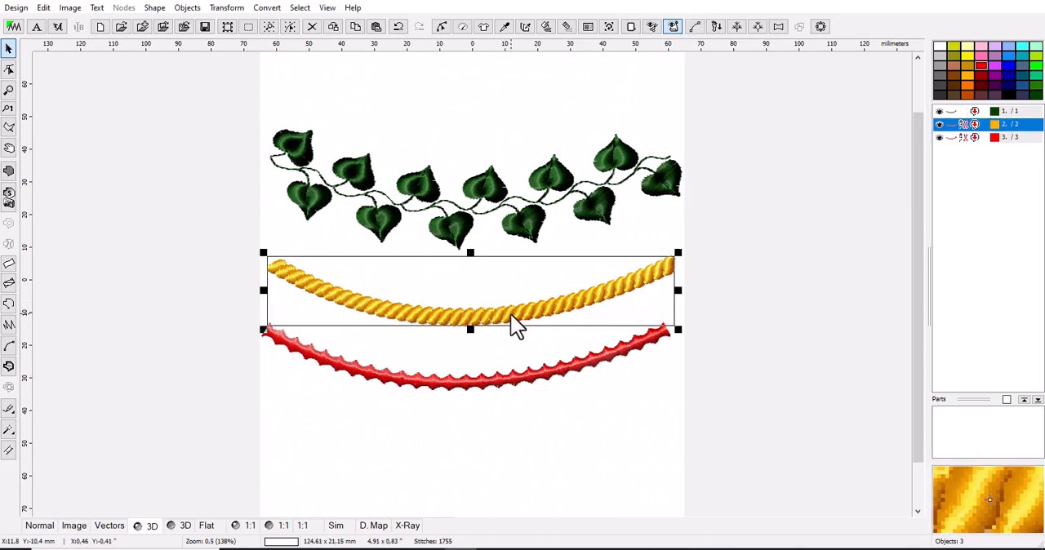
pyautogui.click(536, 240)
pyautogui.click(545, 324)
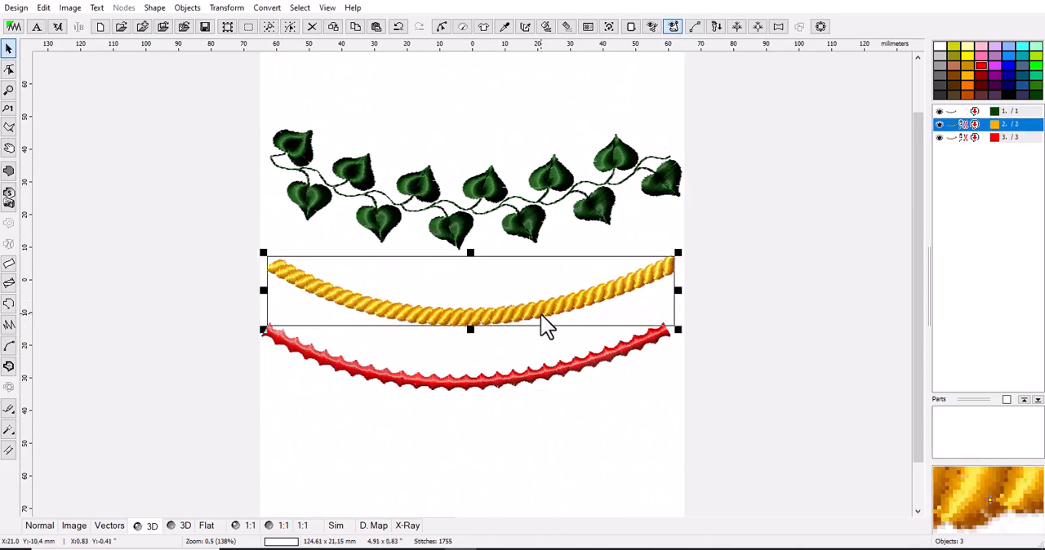
pyautogui.click(541, 388)
pyautogui.click(528, 246)
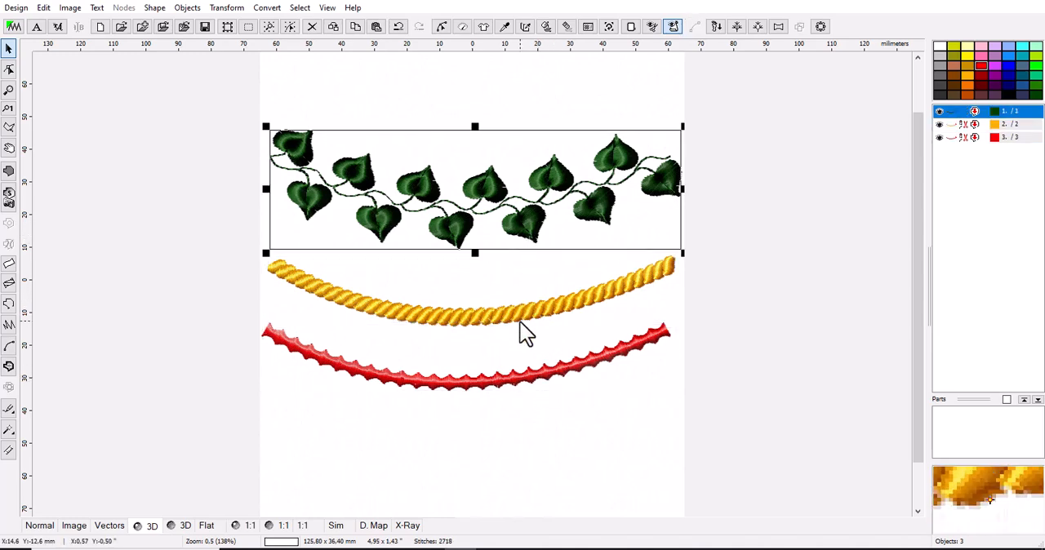
pyautogui.click(522, 330)
pyautogui.click(527, 388)
pyautogui.click(527, 237)
pyautogui.click(505, 314)
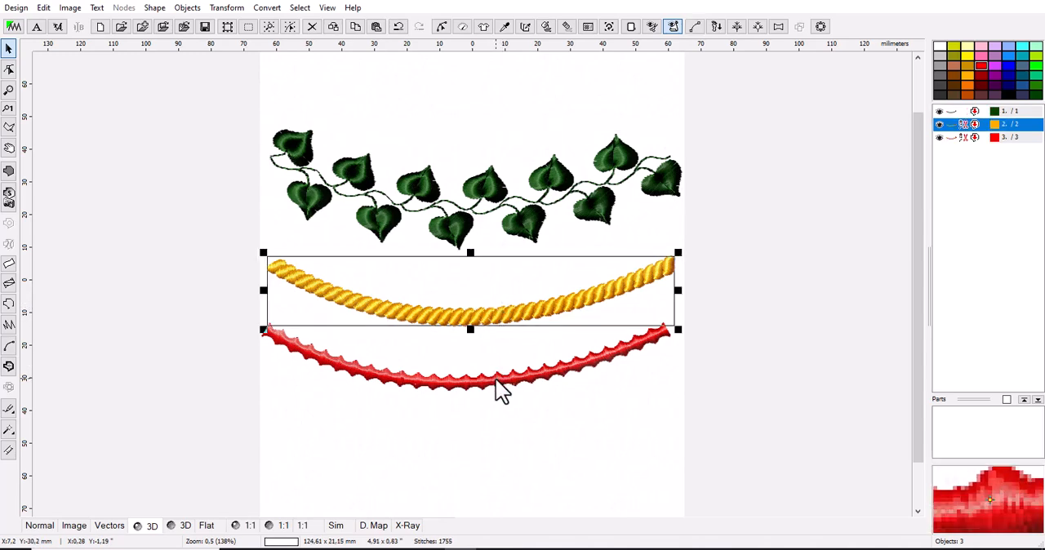
pyautogui.click(540, 194)
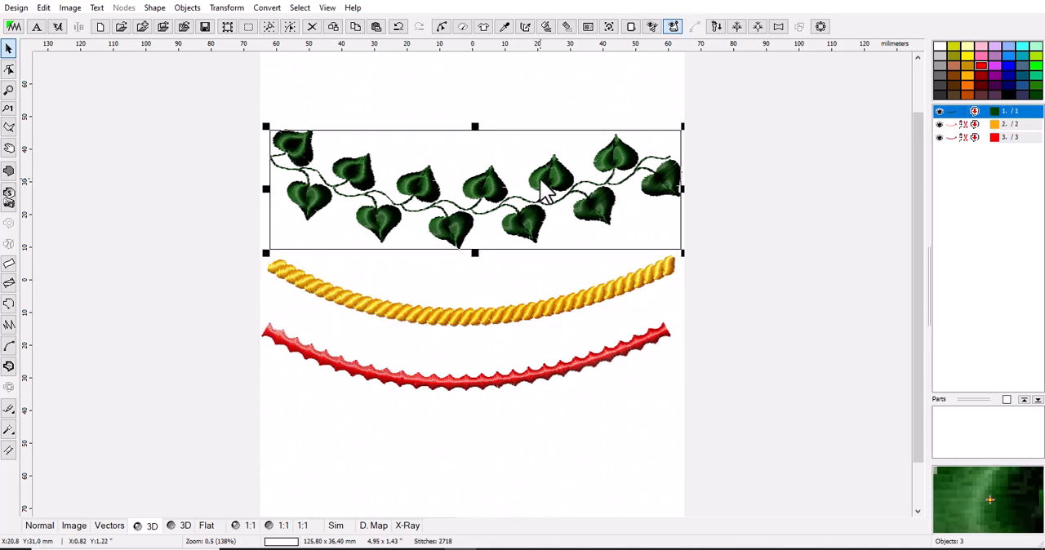
pyautogui.click(532, 320)
pyautogui.click(530, 382)
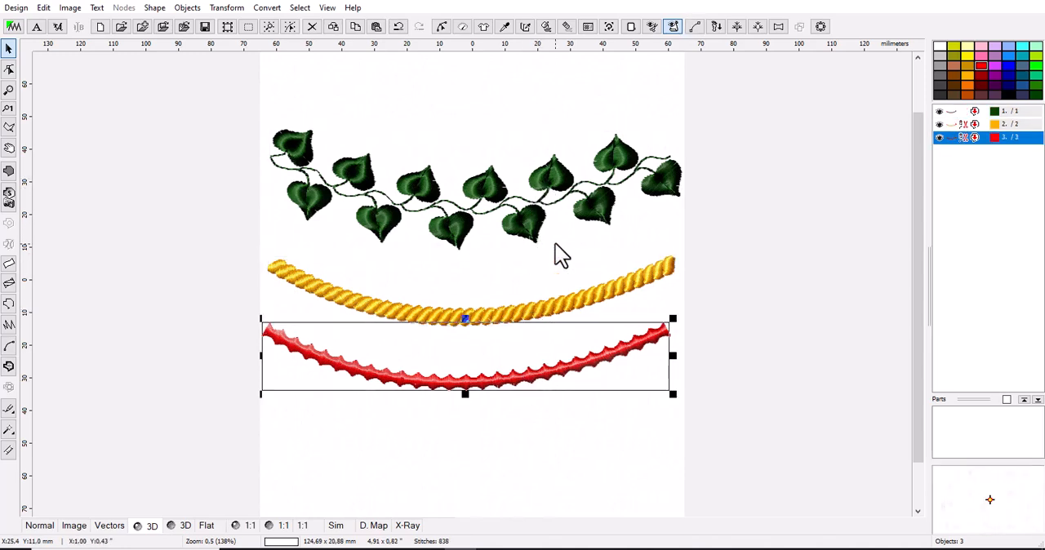
pyautogui.click(540, 237)
pyautogui.click(532, 320)
pyautogui.click(530, 381)
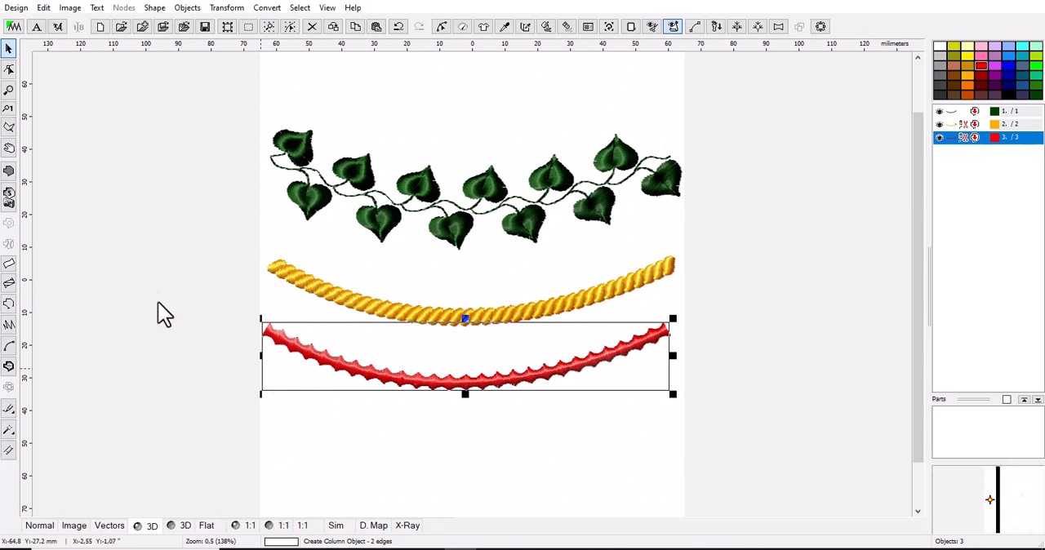
# Draw an open six-node zigzag outline object above the green leaf border and generate its stitches.
pyautogui.click(10, 306)
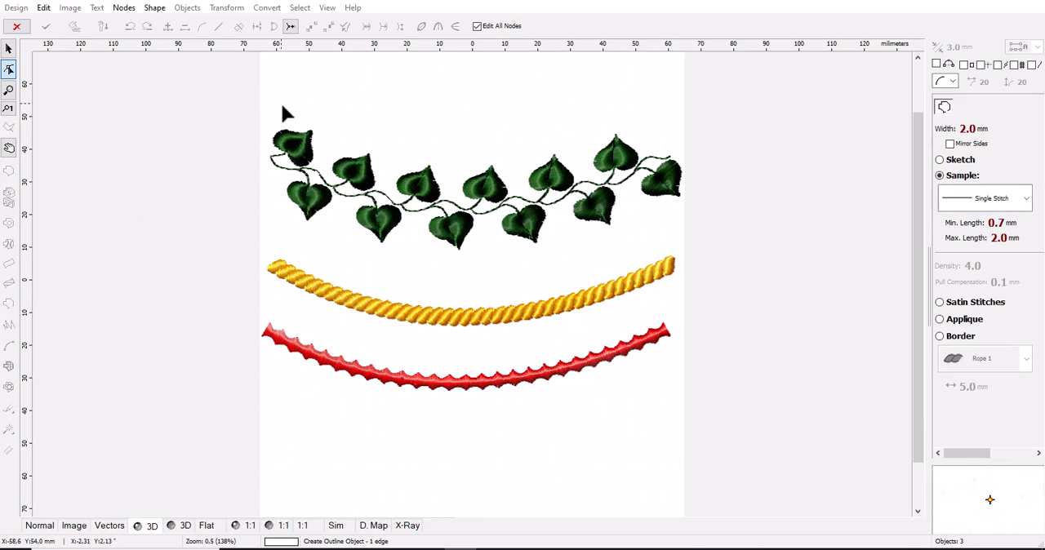
pyautogui.click(314, 83)
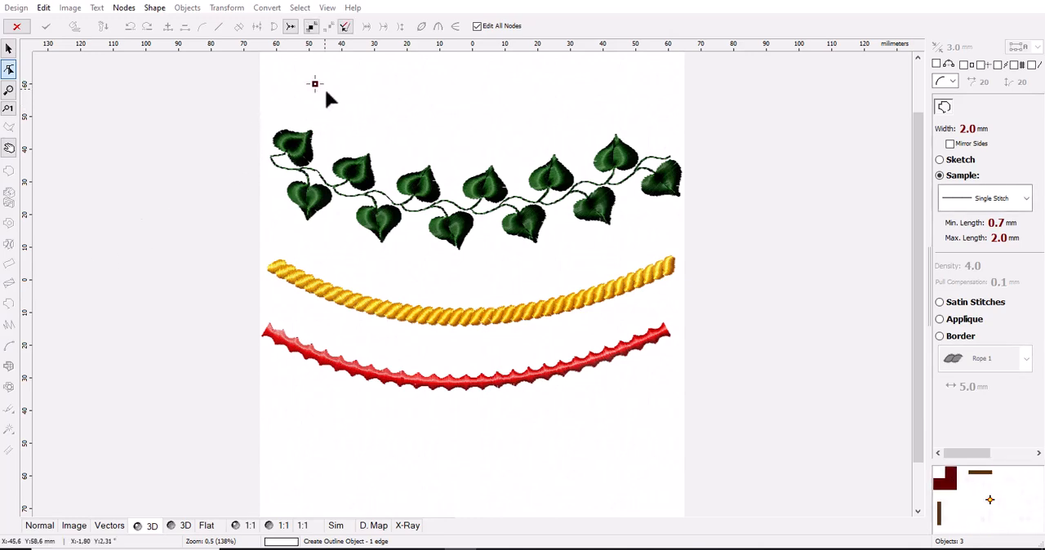
pyautogui.click(375, 129)
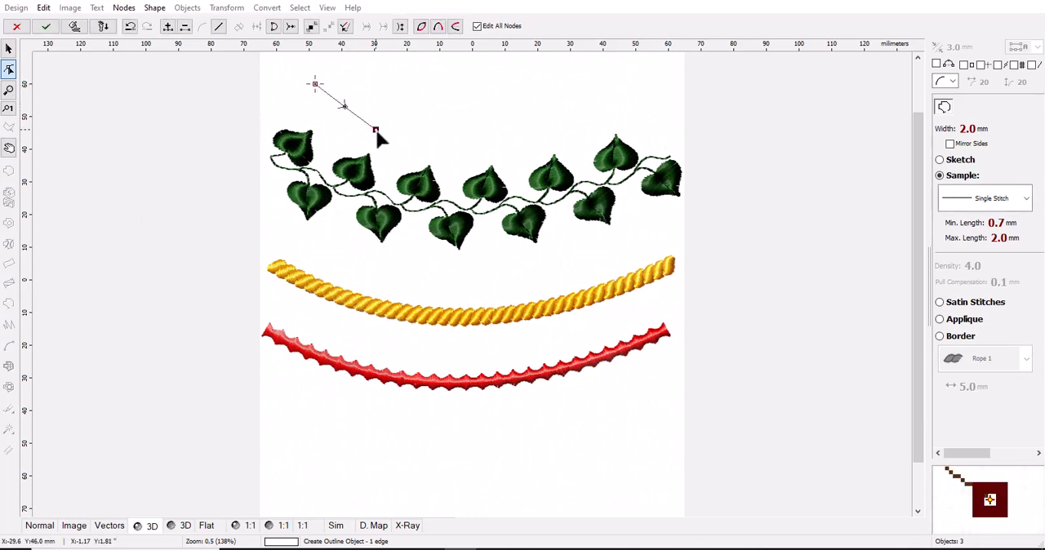
pyautogui.click(487, 130)
pyautogui.click(535, 75)
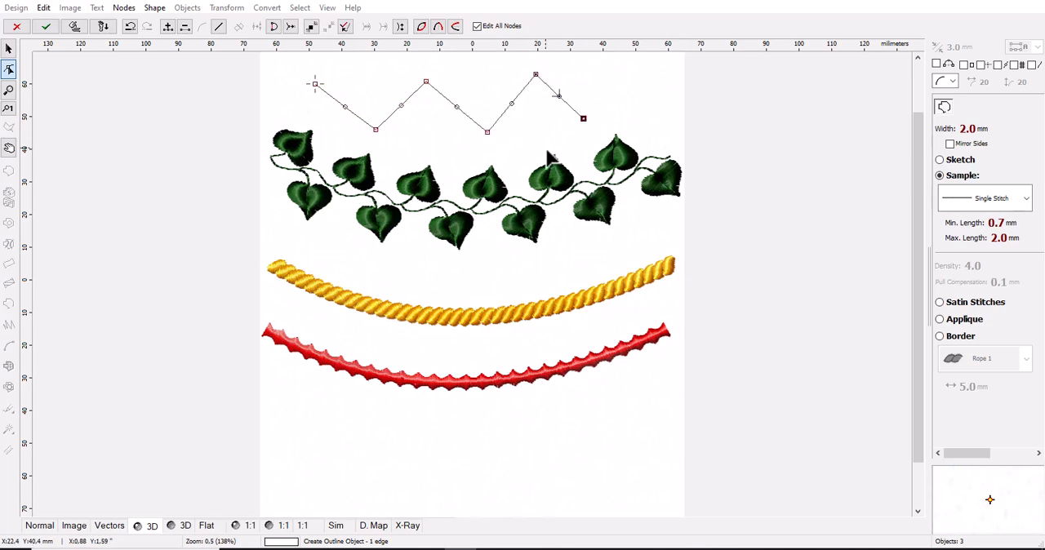
pyautogui.click(76, 26)
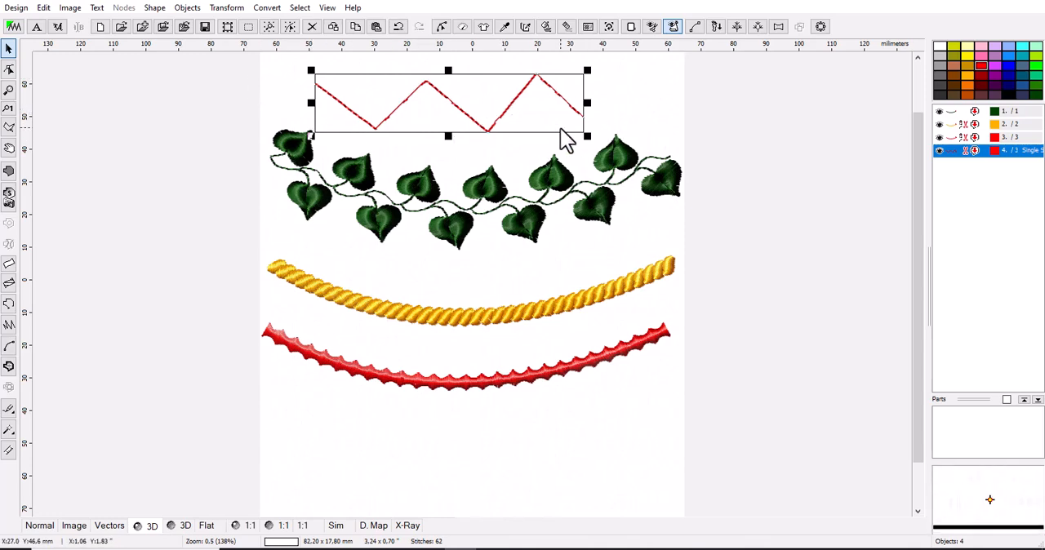
# Change the zigzag outline's parameters from a single stitch sample to the Leaves 3 border and apply it.
pyautogui.rightClick(968, 166)
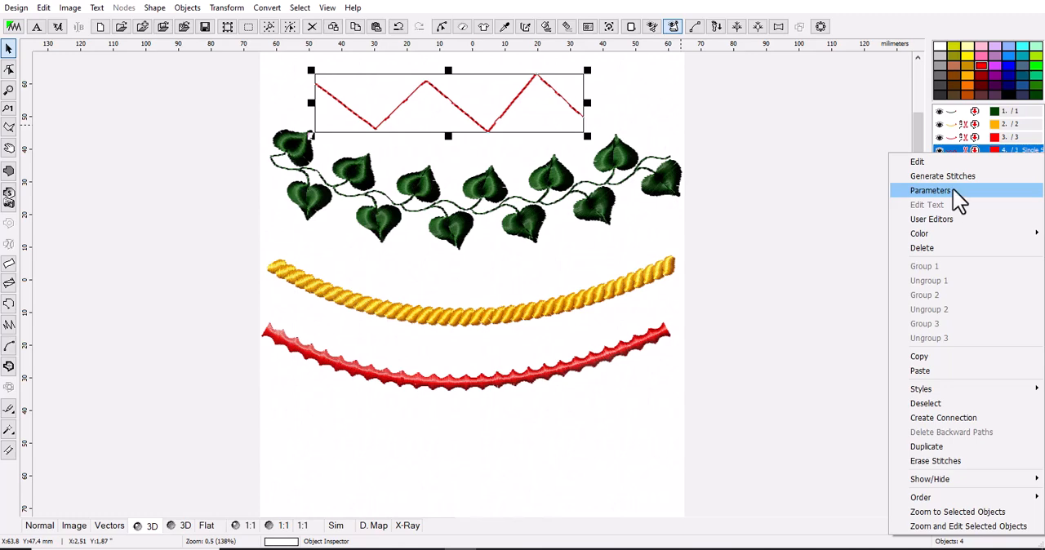
pyautogui.click(953, 189)
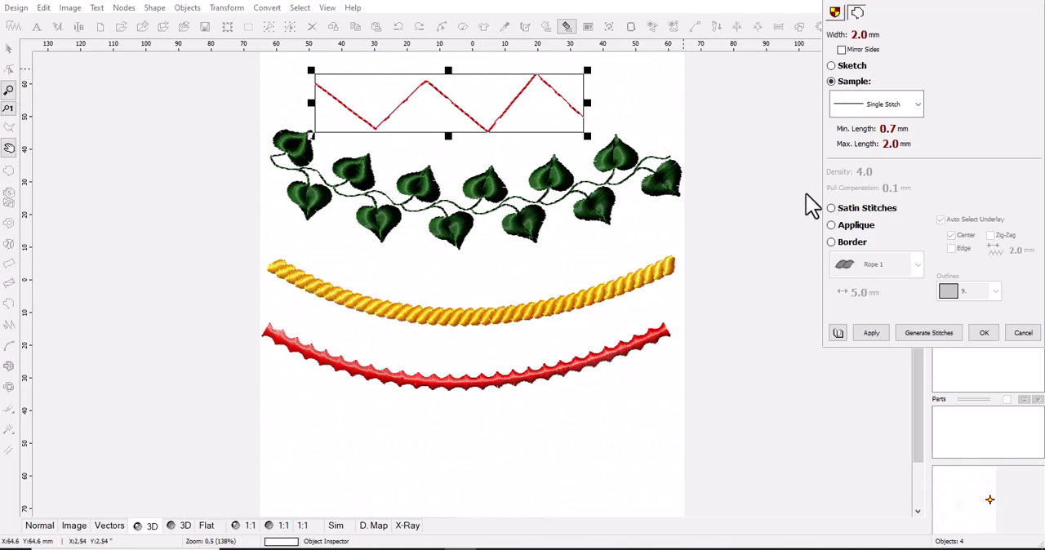
pyautogui.click(831, 242)
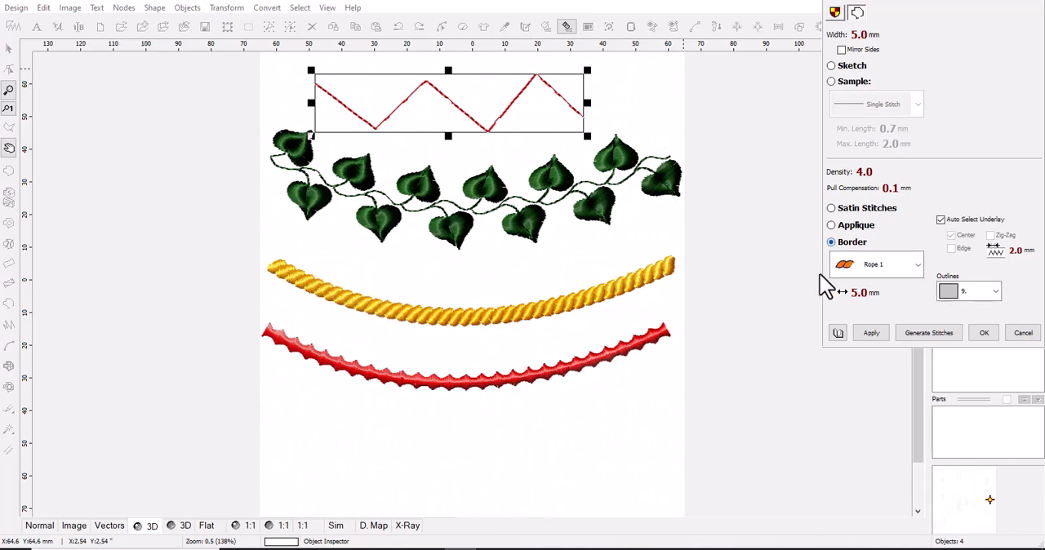
pyautogui.click(917, 265)
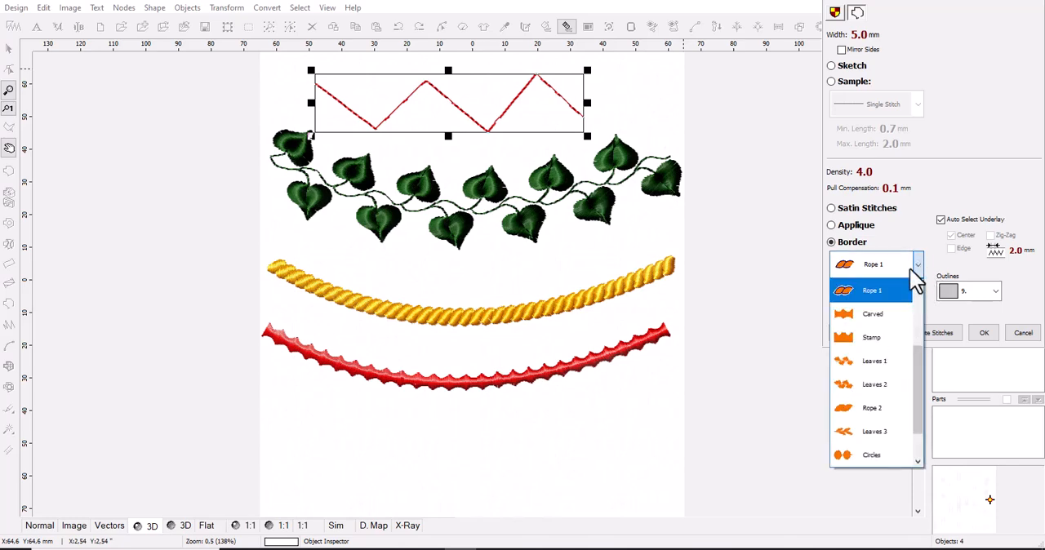
pyautogui.moveTo(916, 400); pyautogui.dragTo(922, 443)
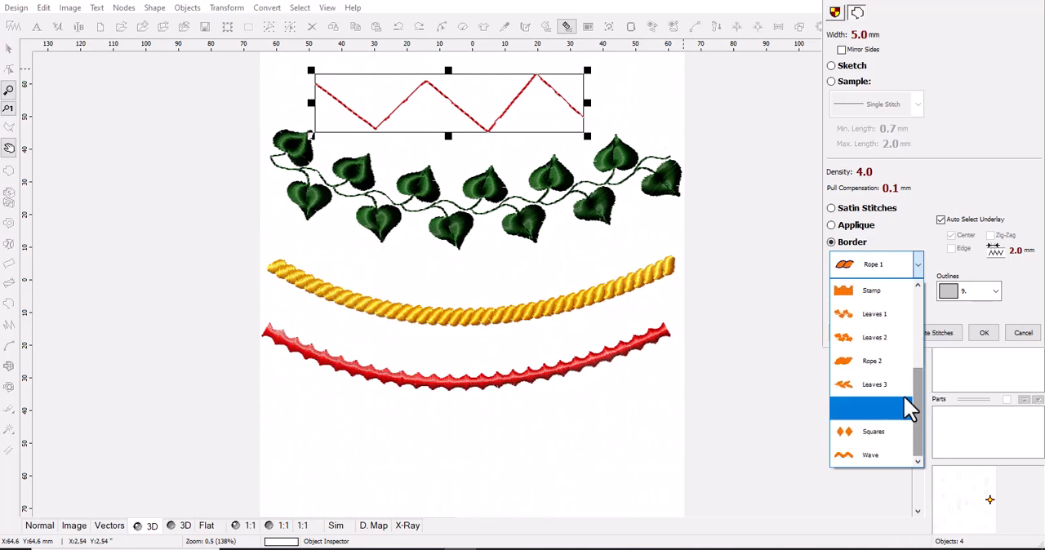
pyautogui.moveTo(917, 380); pyautogui.dragTo(928, 415)
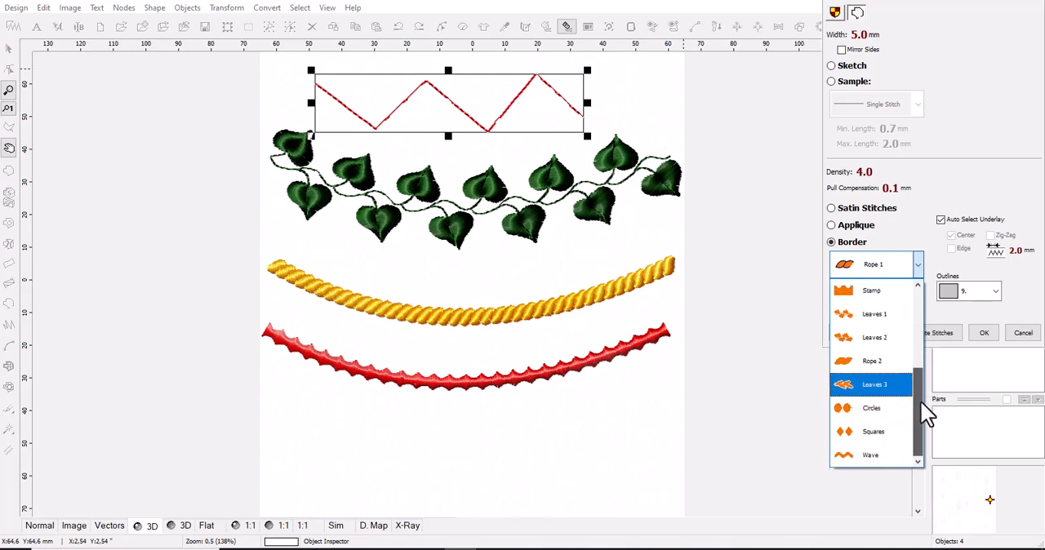
pyautogui.click(871, 391)
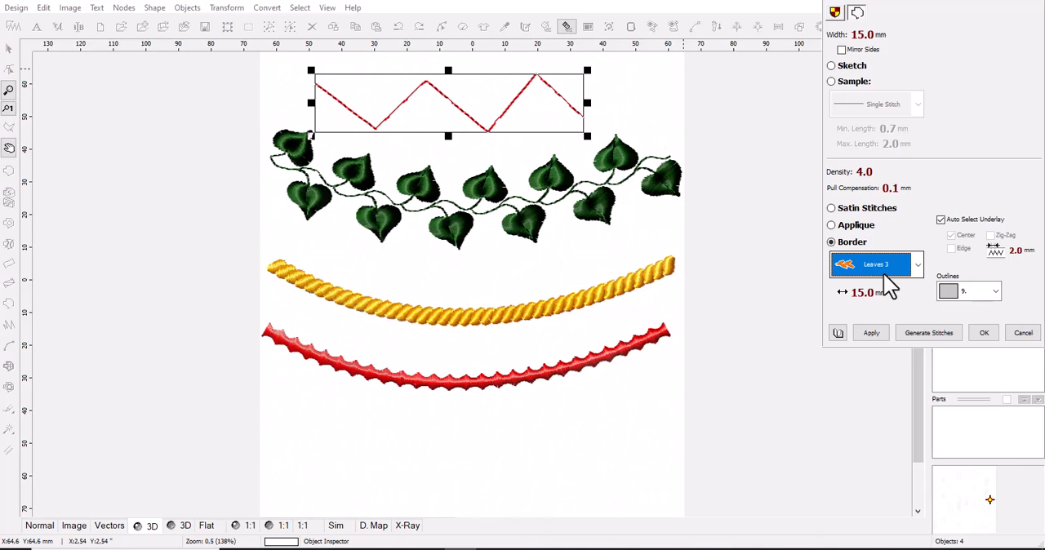
pyautogui.click(865, 334)
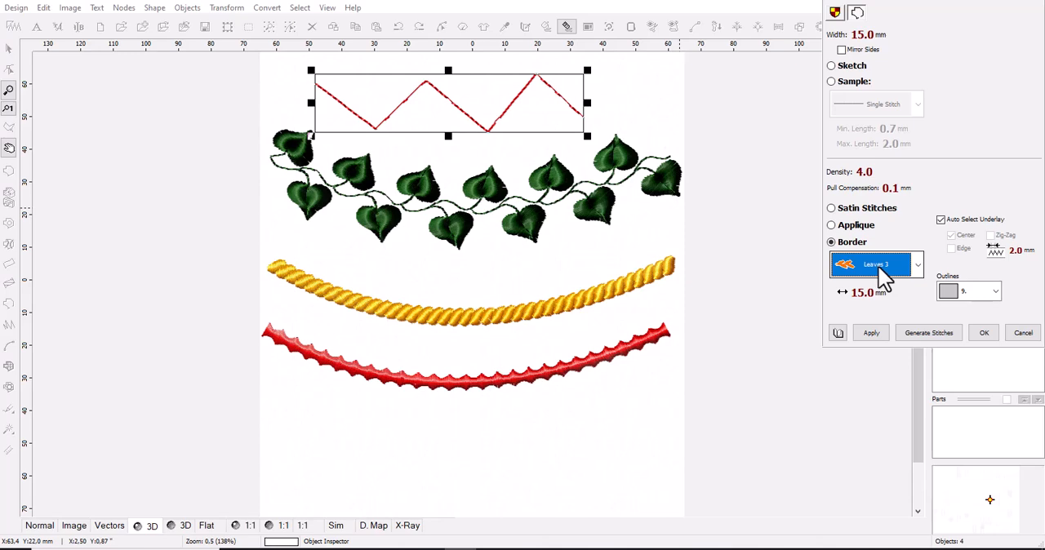
pyautogui.click(871, 338)
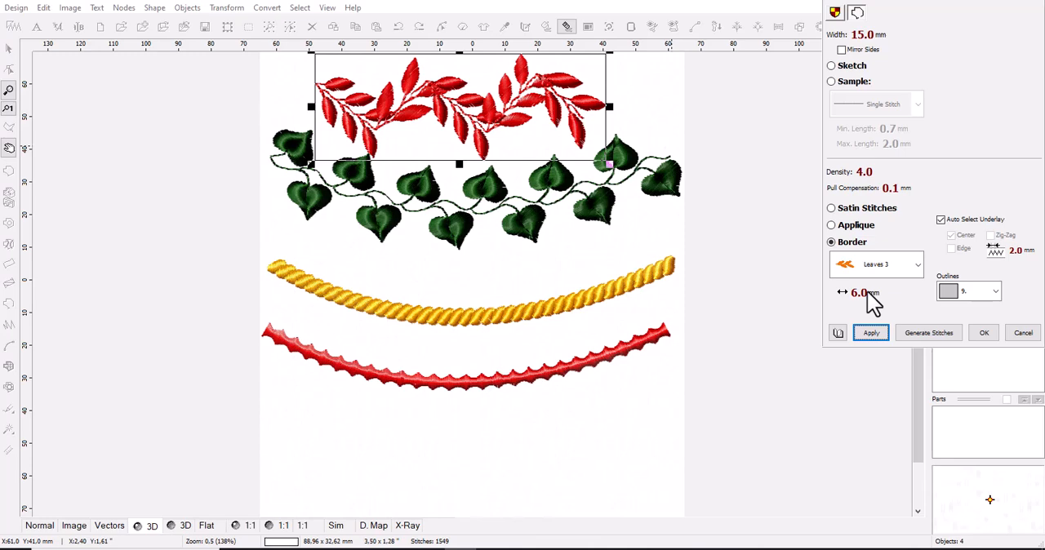
# Try a pattern spacing of 6.0 mm on the zigzag leaf border, inspect it, and settle on 8.0 mm.
pyautogui.click(869, 335)
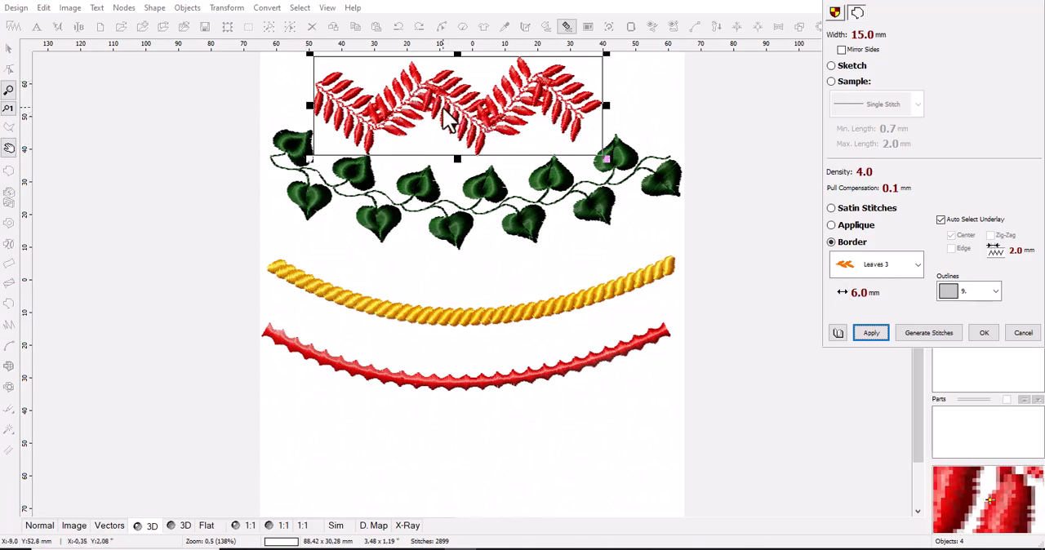
pyautogui.scroll(3, 436, 118)
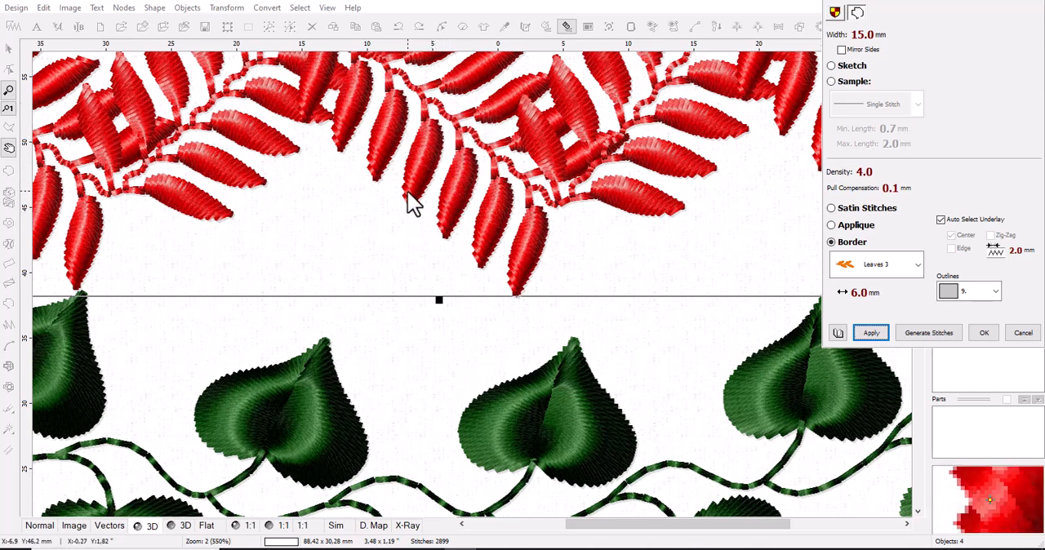
pyautogui.scroll(-2, 414, 216)
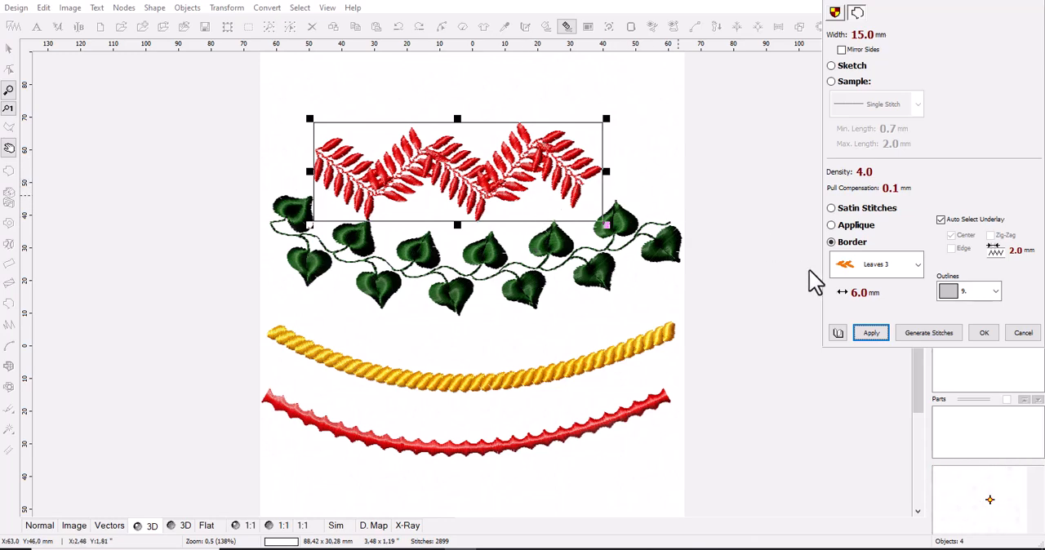
pyautogui.click(867, 333)
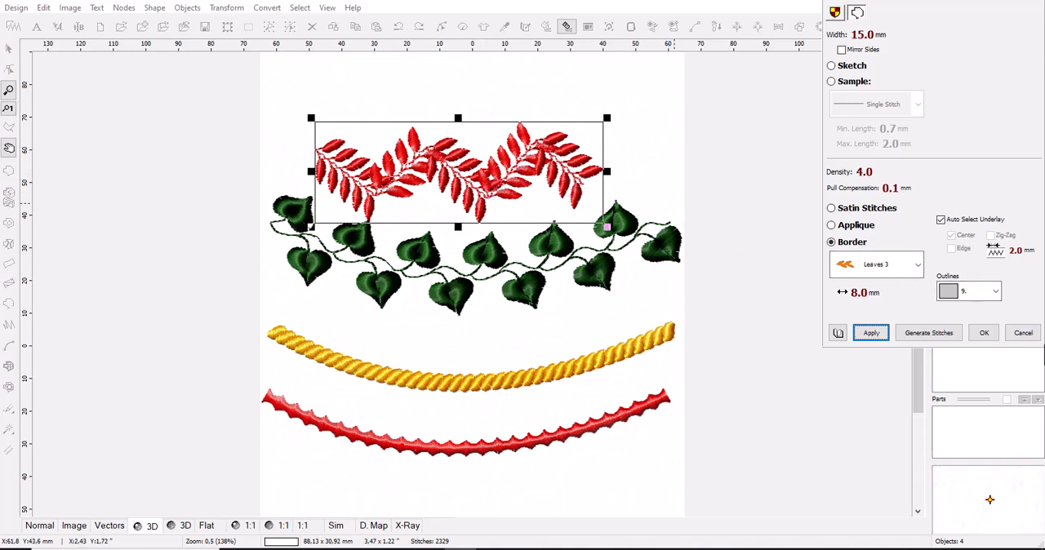
# Set the zigzag leaf border's Outlines color to green number 40 and confirm the parameters.
pyautogui.click(986, 297)
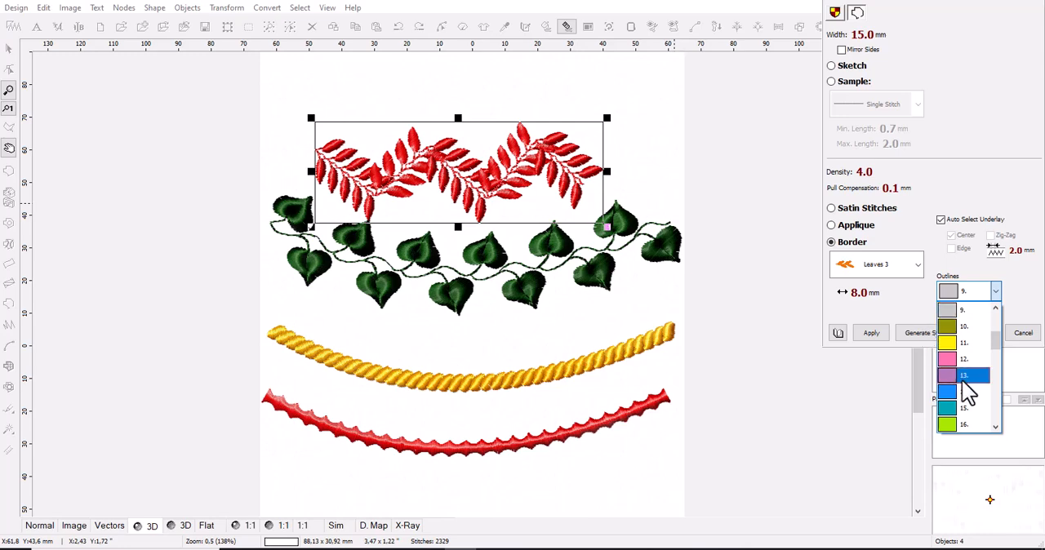
pyautogui.moveTo(994, 347); pyautogui.dragTo(999, 397)
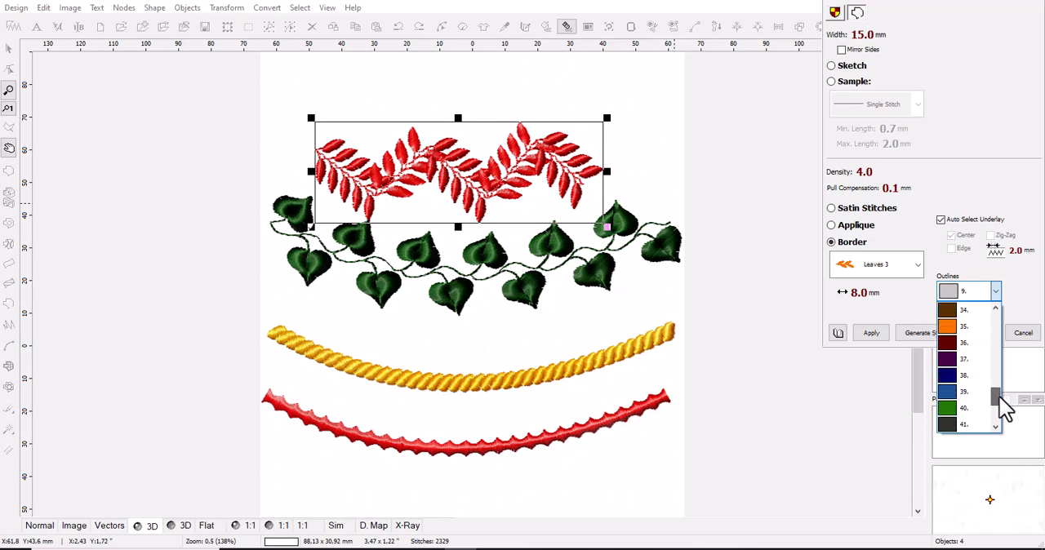
pyautogui.click(947, 406)
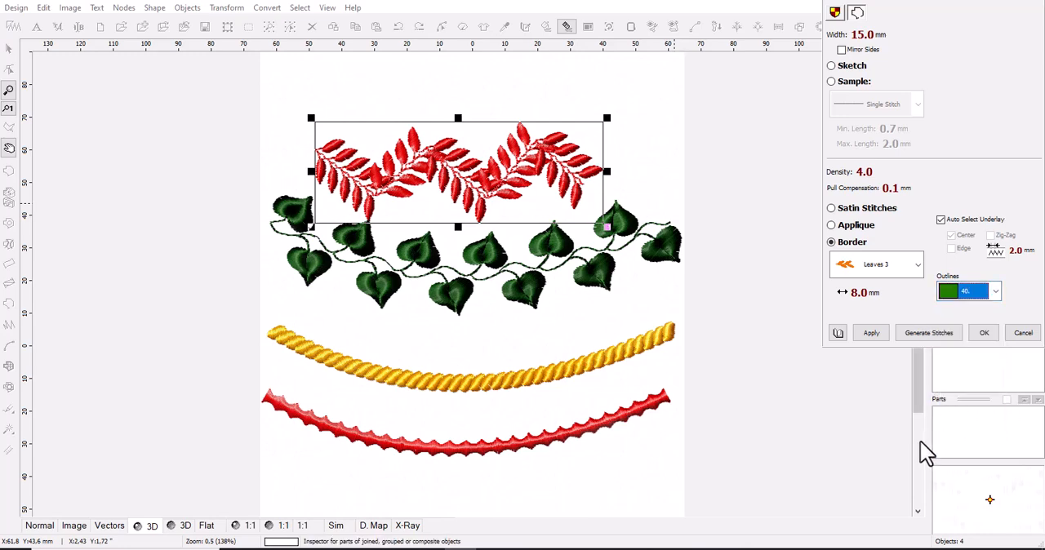
pyautogui.click(874, 333)
pyautogui.scroll(5, 457, 159)
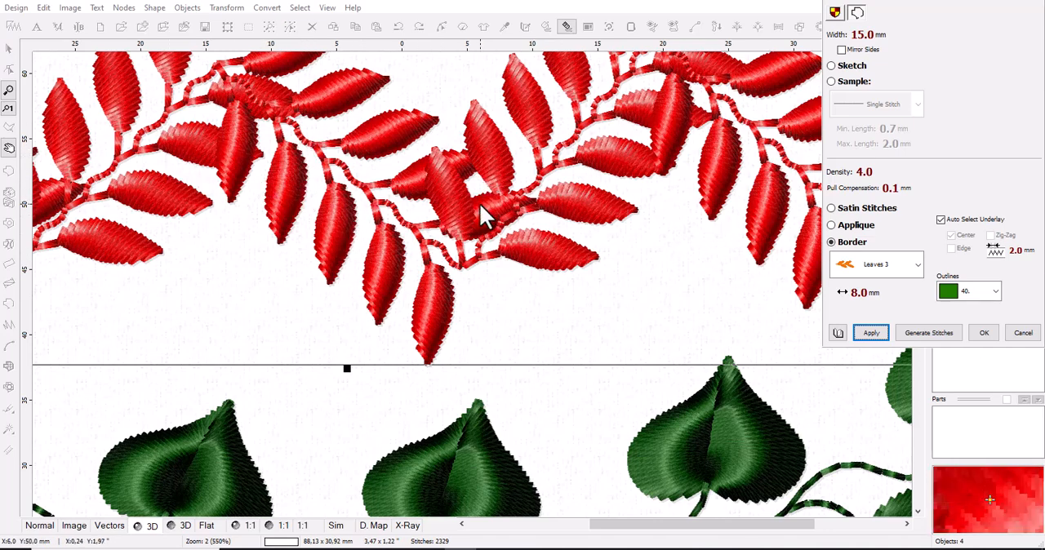
pyautogui.scroll(-1, 479, 202)
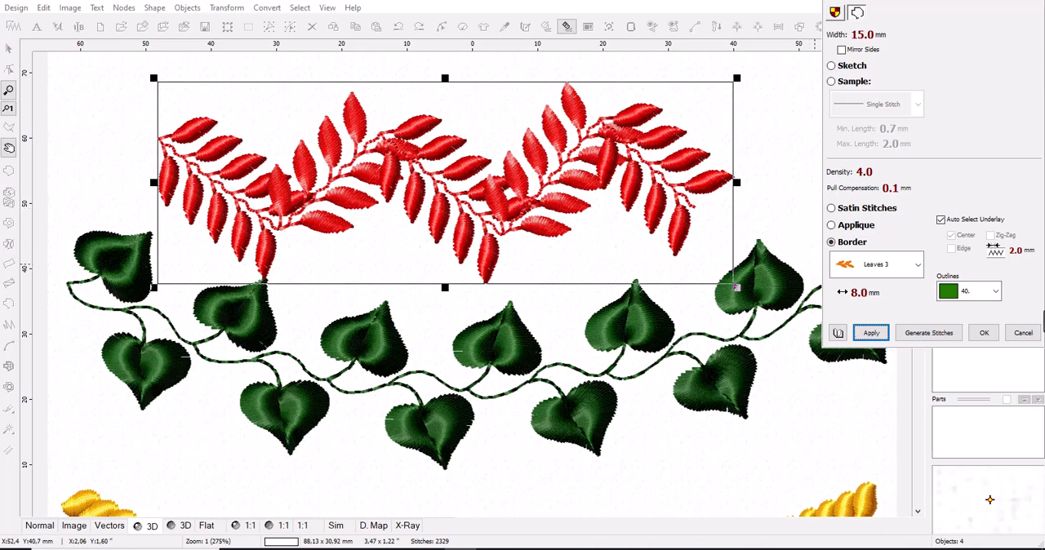
pyautogui.click(982, 333)
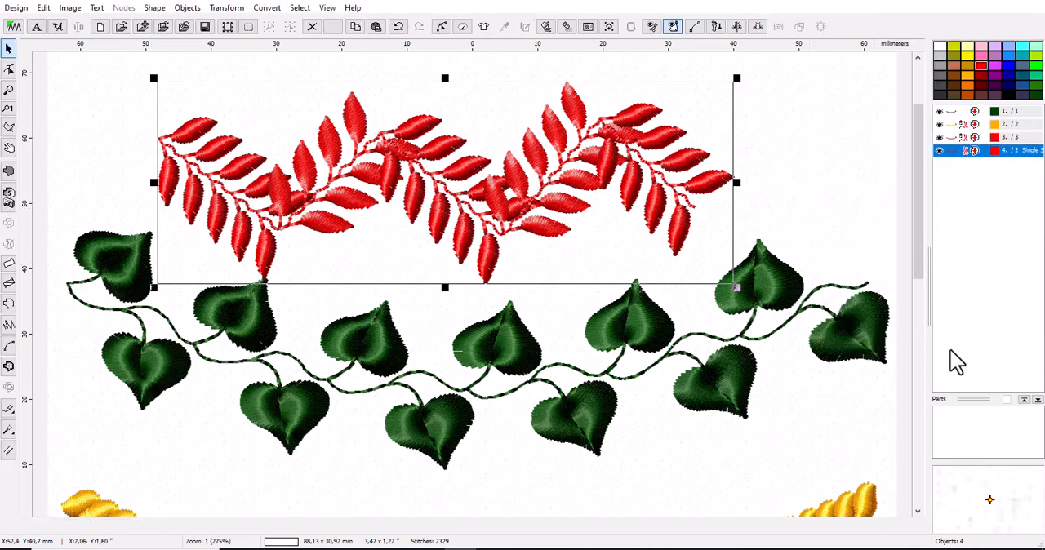
# Set the Outlines color of the golden rope border to red number 20, apply and confirm the parameters, and inspect the rope.
pyautogui.scroll(-1, 713, 307)
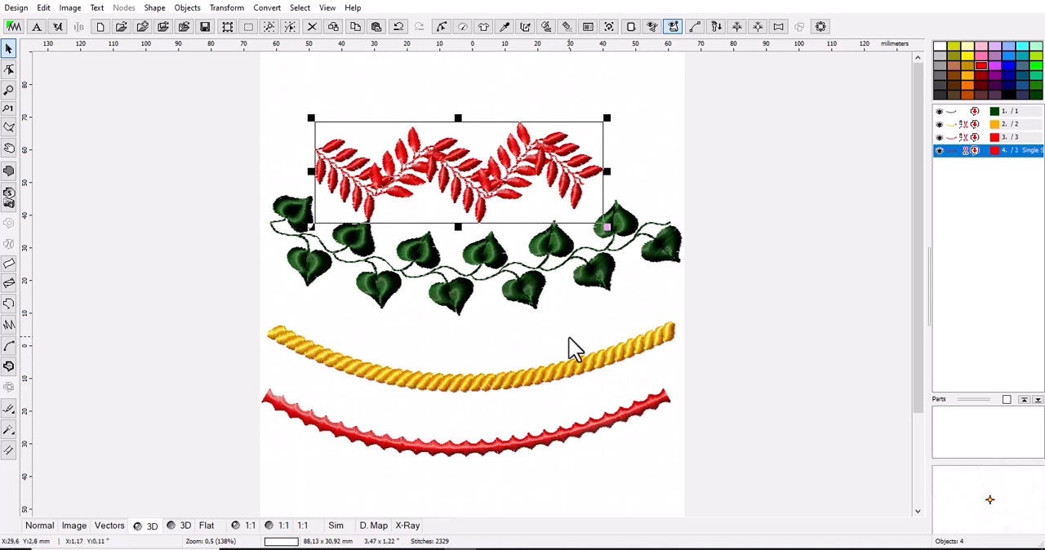
pyautogui.click(486, 386)
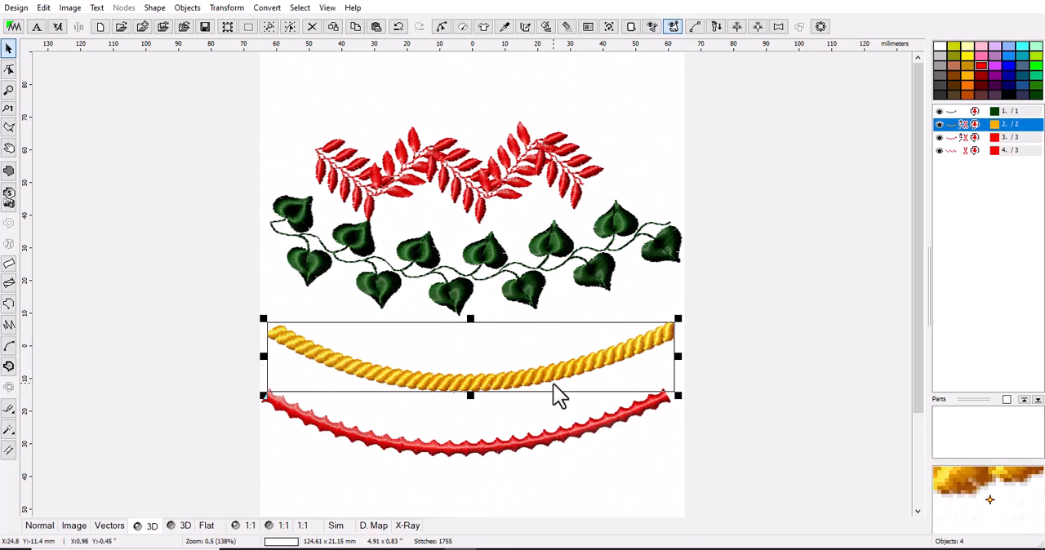
pyautogui.scroll(1, 562, 397)
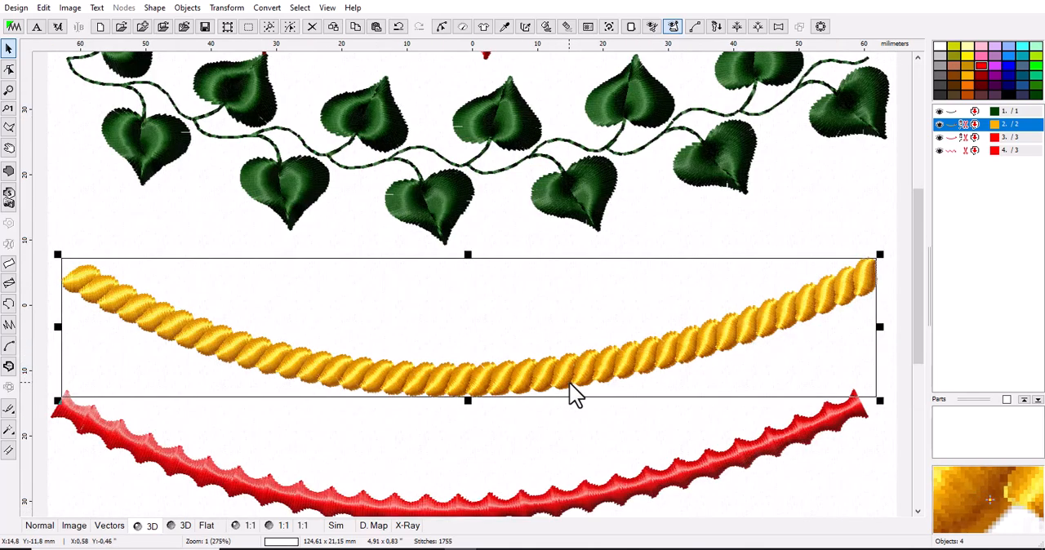
pyautogui.rightClick(949, 129)
pyautogui.click(948, 163)
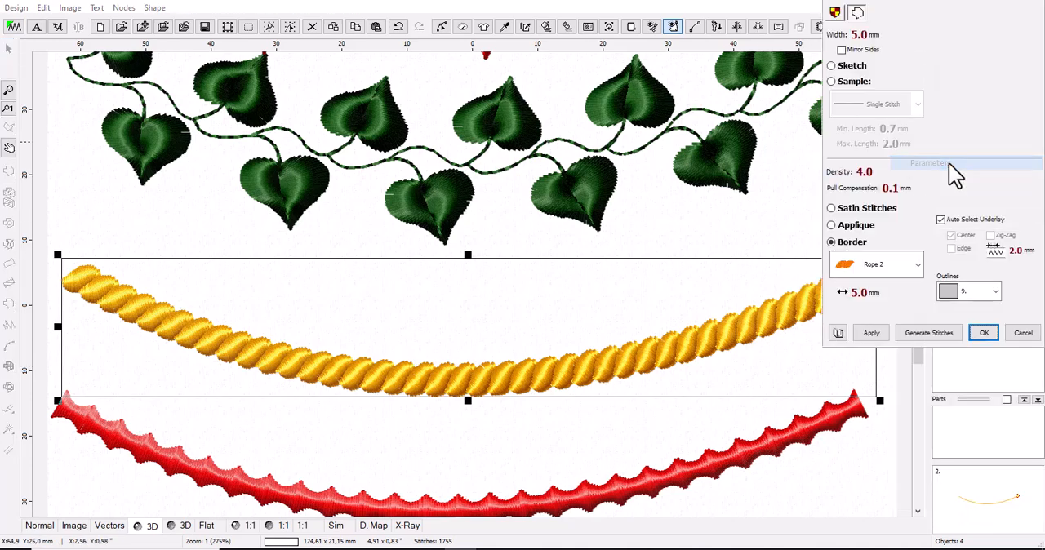
pyautogui.click(962, 292)
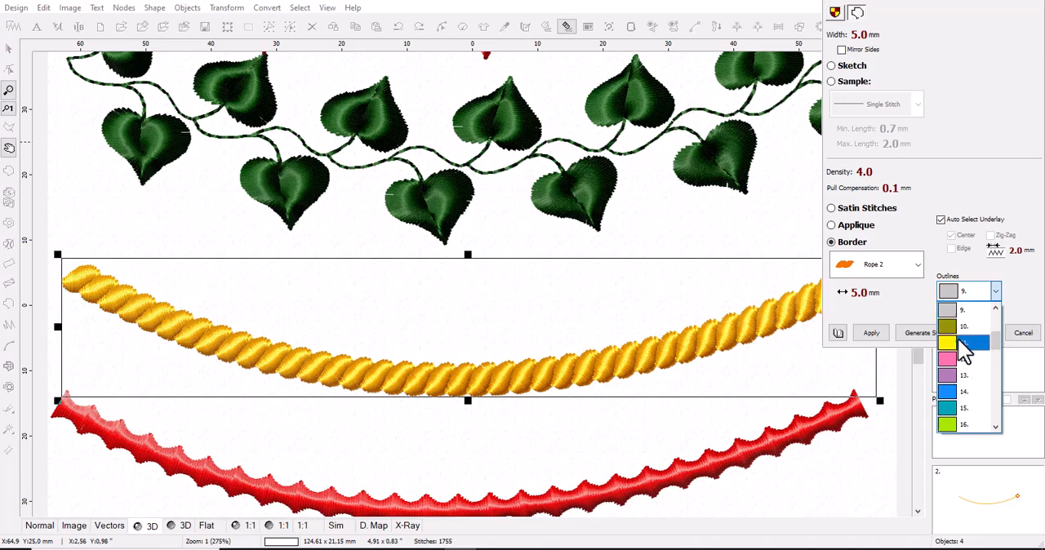
pyautogui.moveTo(996, 344); pyautogui.dragTo(1004, 375)
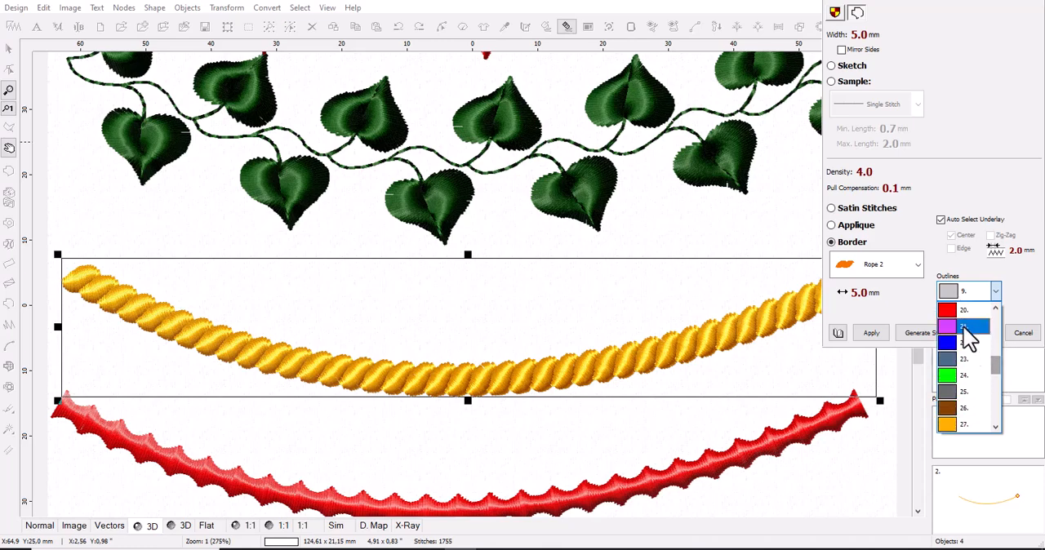
pyautogui.click(959, 334)
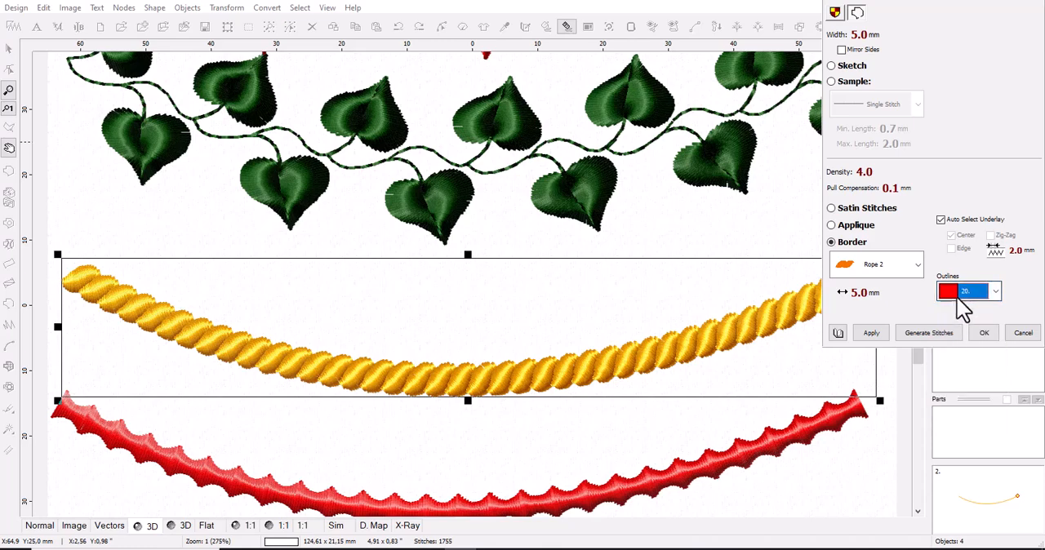
pyautogui.click(885, 333)
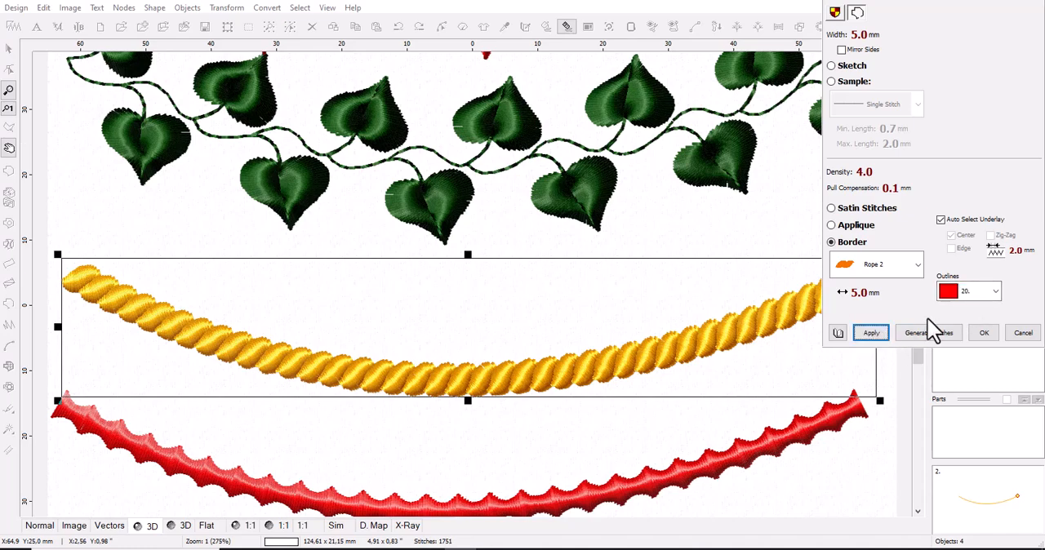
pyautogui.click(985, 333)
pyautogui.scroll(6, 772, 334)
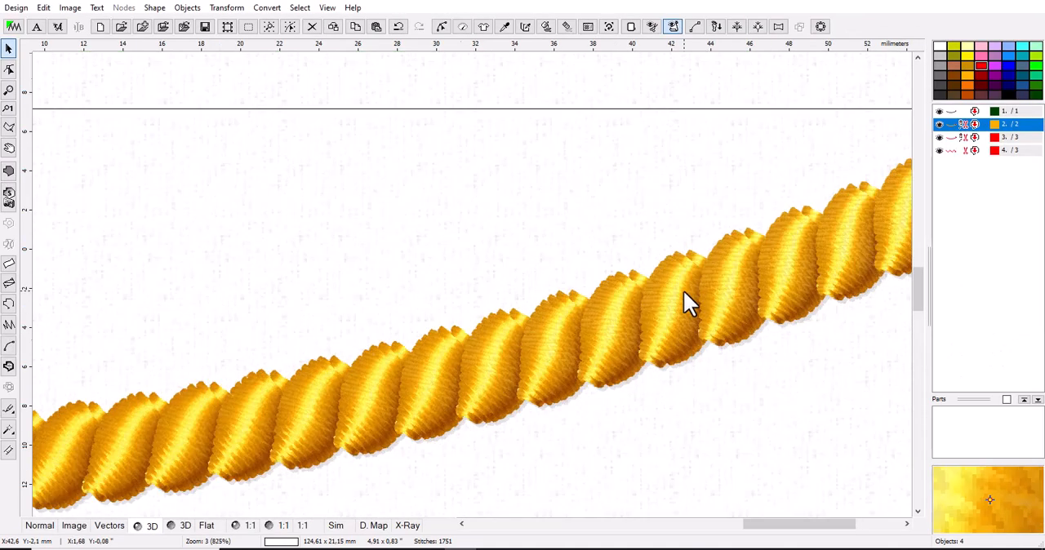
pyautogui.scroll(-6, 684, 293)
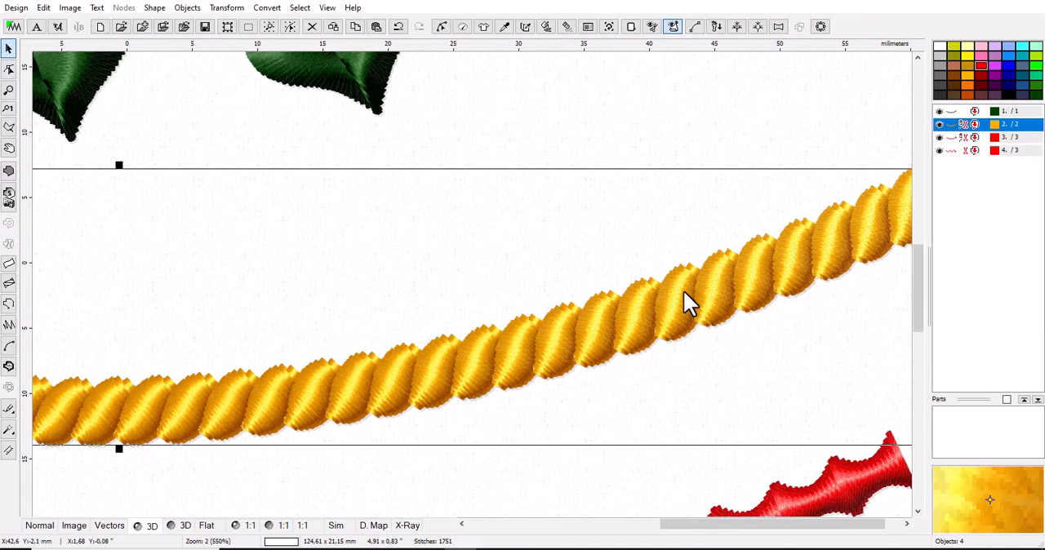
# Change the golden rope's border style to Rope 1, apply it and confirm the parameters.
pyautogui.rightClick(951, 125)
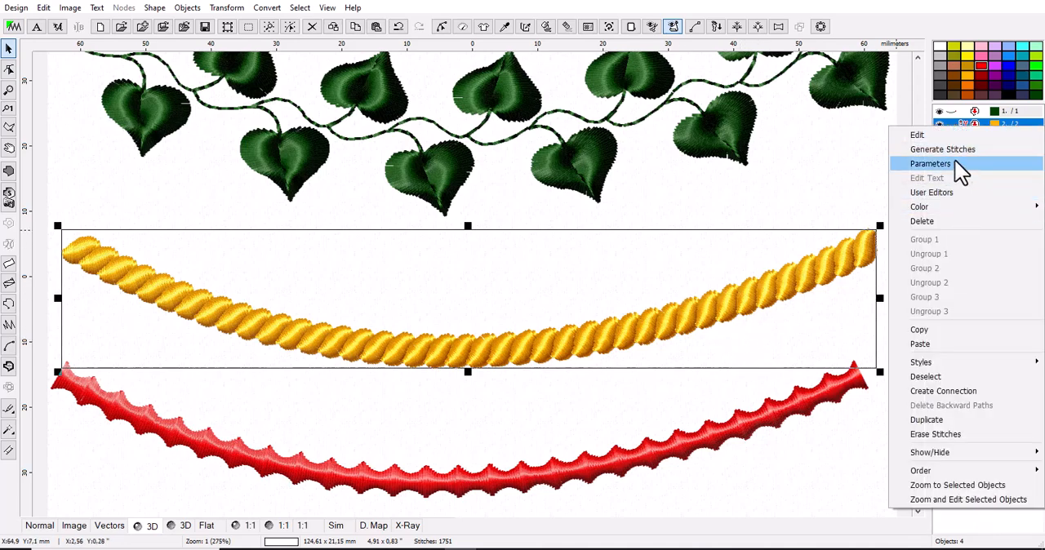
pyautogui.click(954, 160)
pyautogui.click(910, 266)
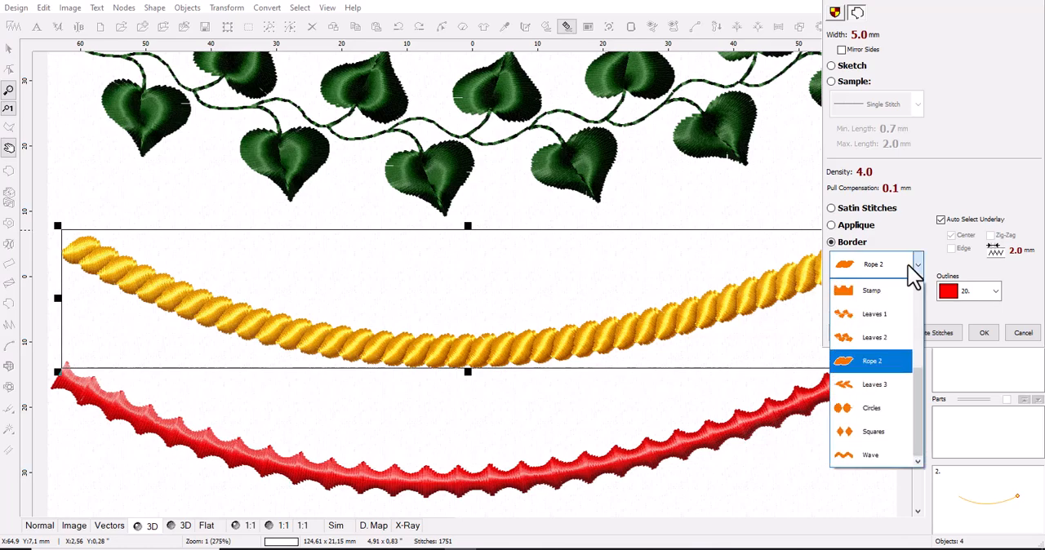
pyautogui.moveTo(915, 371); pyautogui.dragTo(926, 274)
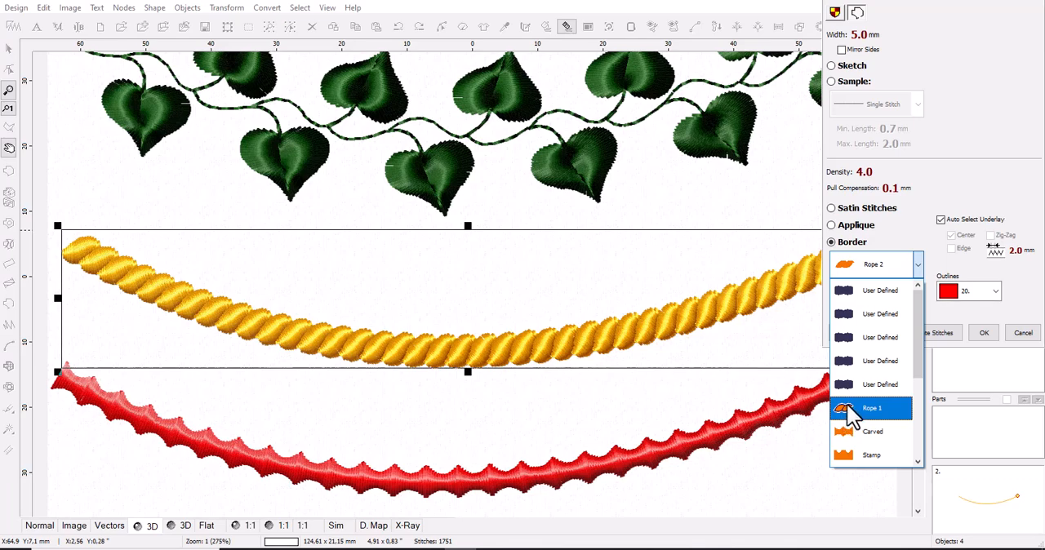
pyautogui.click(888, 412)
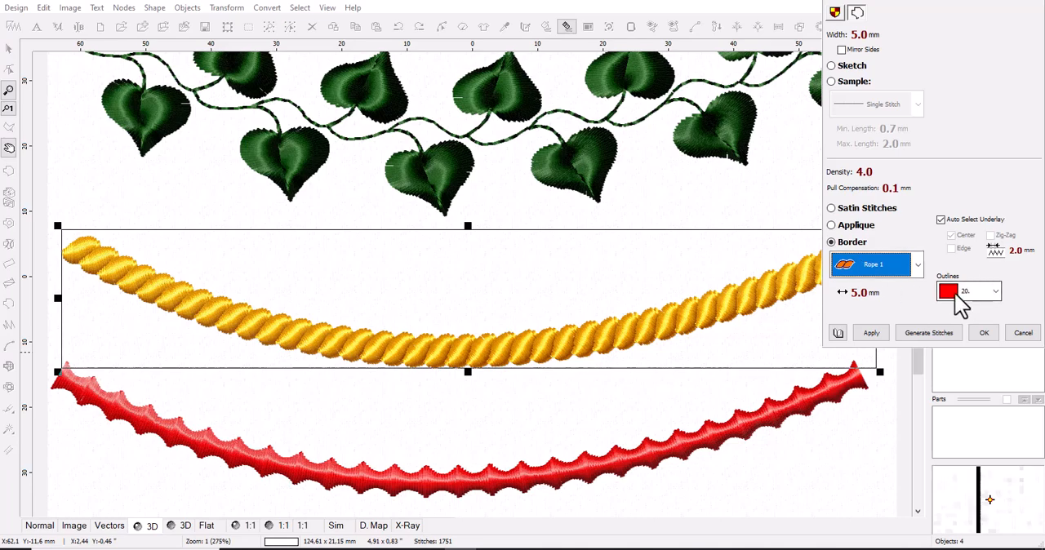
pyautogui.click(871, 333)
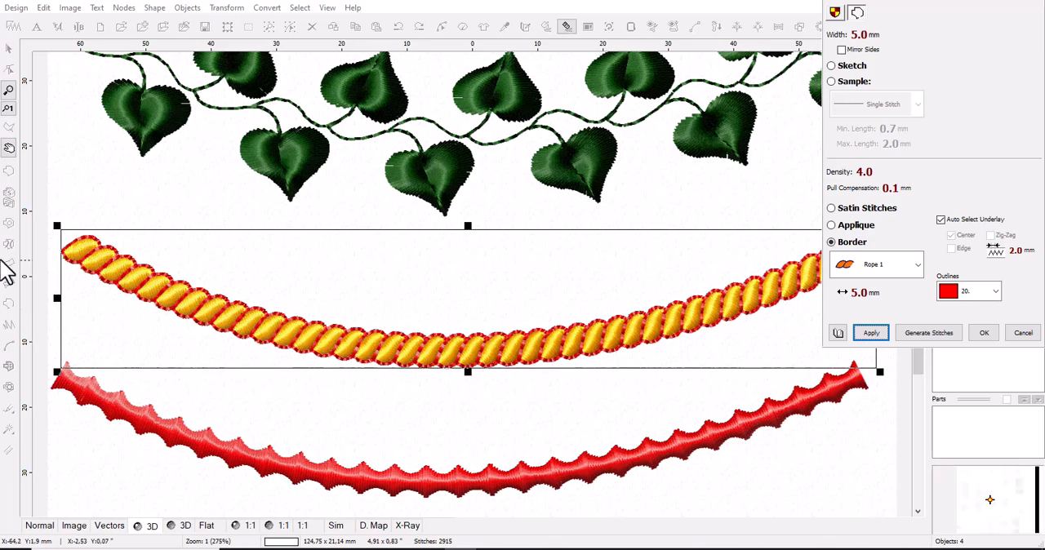
pyautogui.click(983, 335)
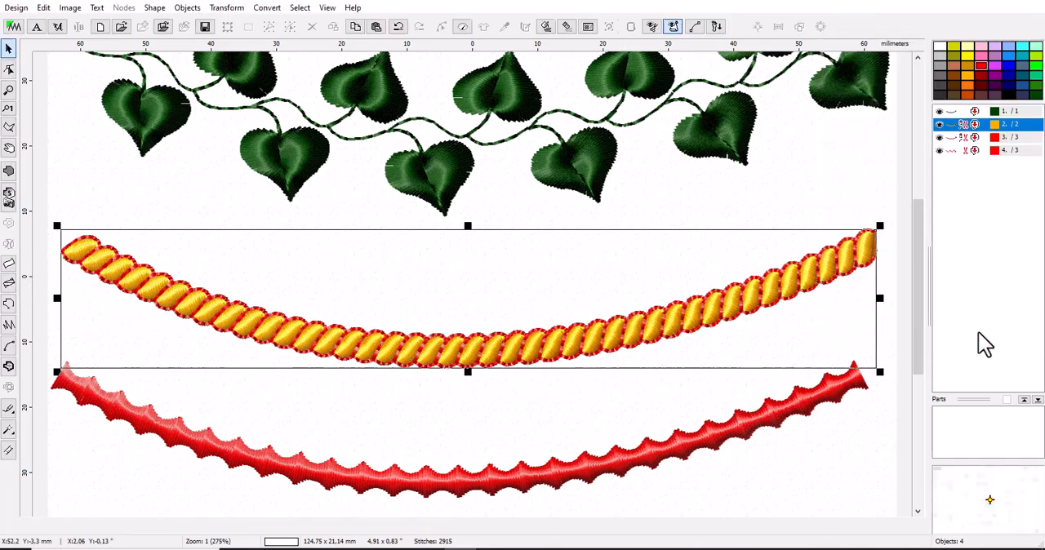
# Start a new outline object and draw a straight horizontal line about 86 mm long above the red leaf border.
pyautogui.scroll(-3, 414, 394)
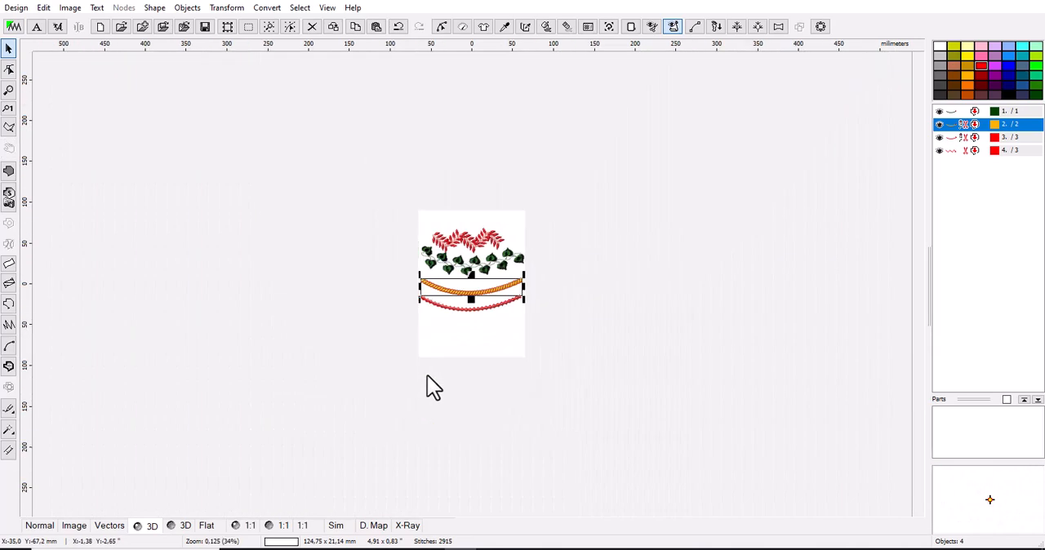
pyautogui.scroll(2, 467, 278)
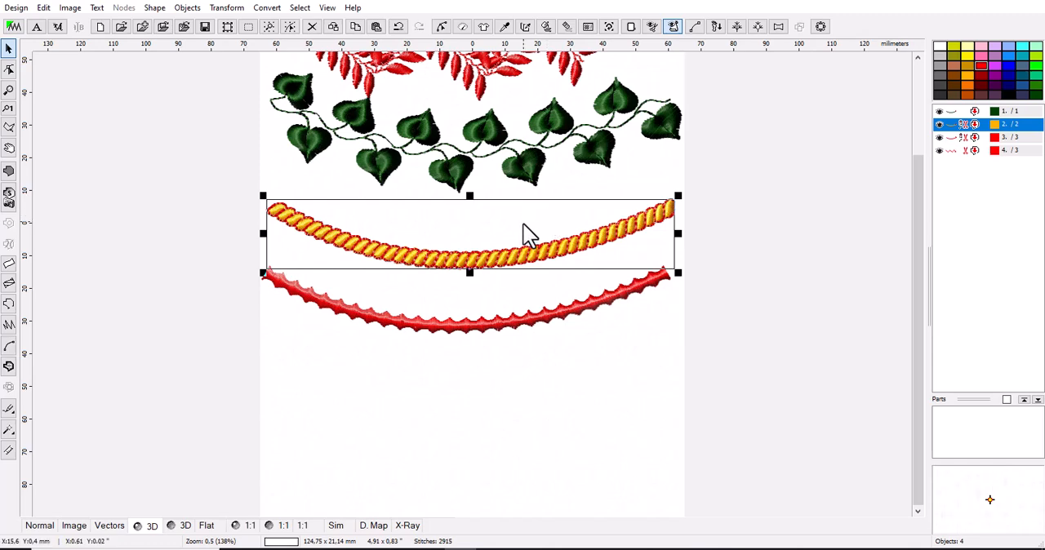
pyautogui.scroll(-1, 508, 330)
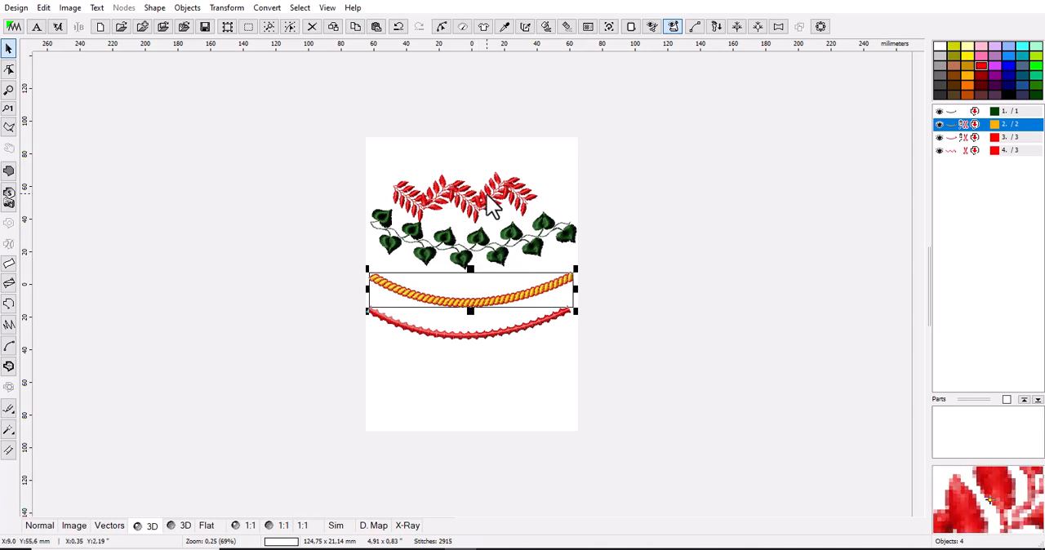
pyautogui.click(9, 305)
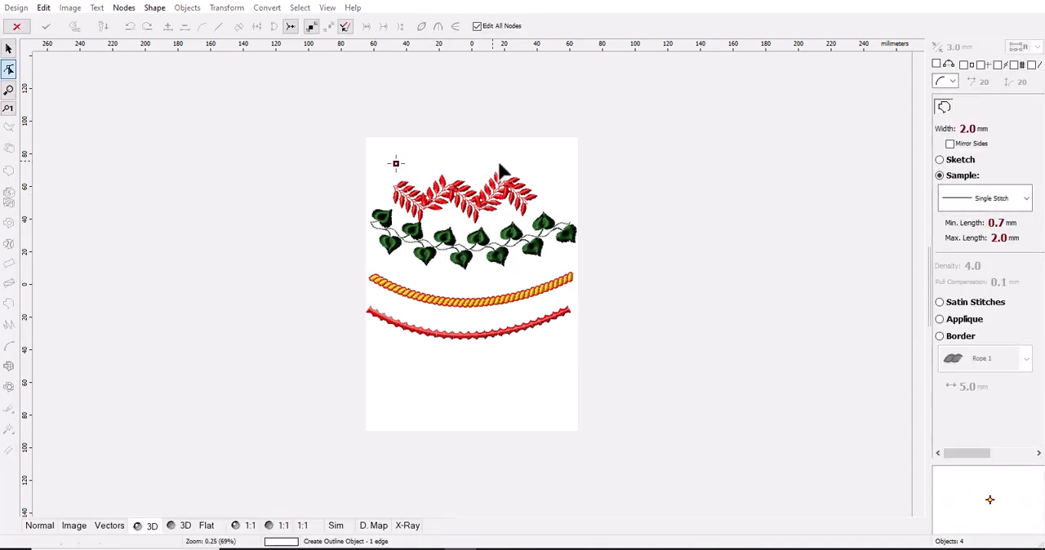
pyautogui.click(537, 164)
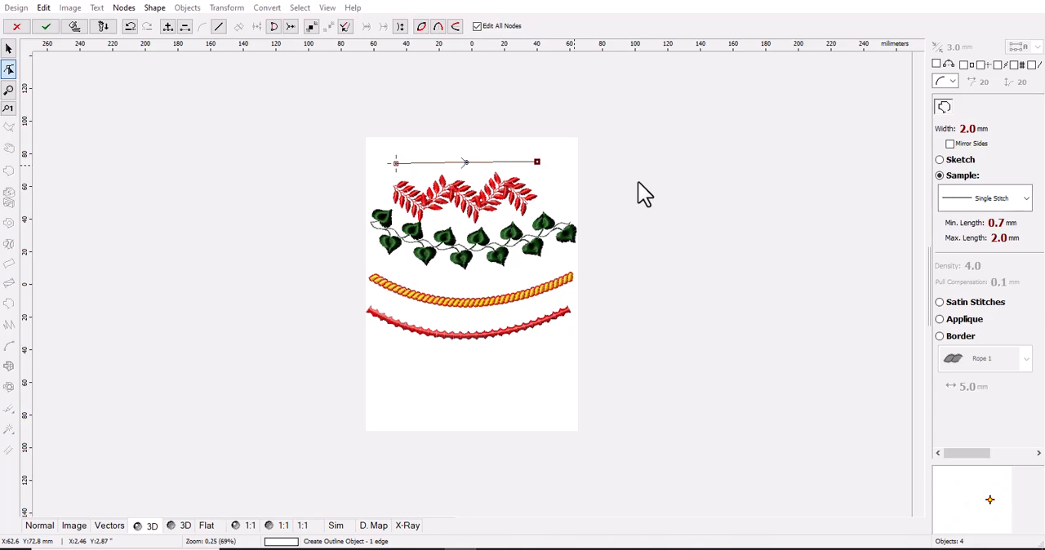
# Give the new straight outline the Carved border style and generate its stitches.
pyautogui.click(960, 338)
pyautogui.click(973, 358)
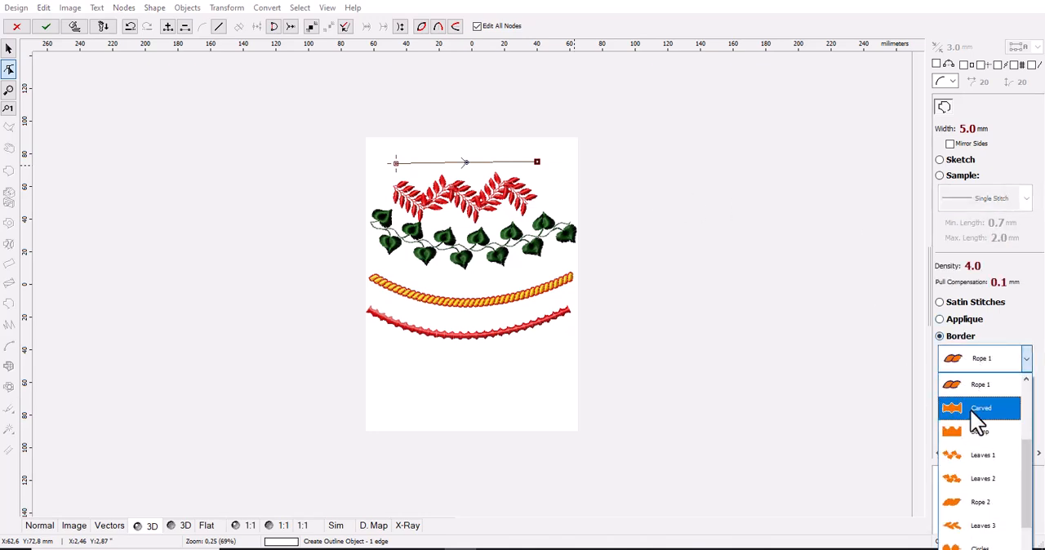
pyautogui.click(977, 409)
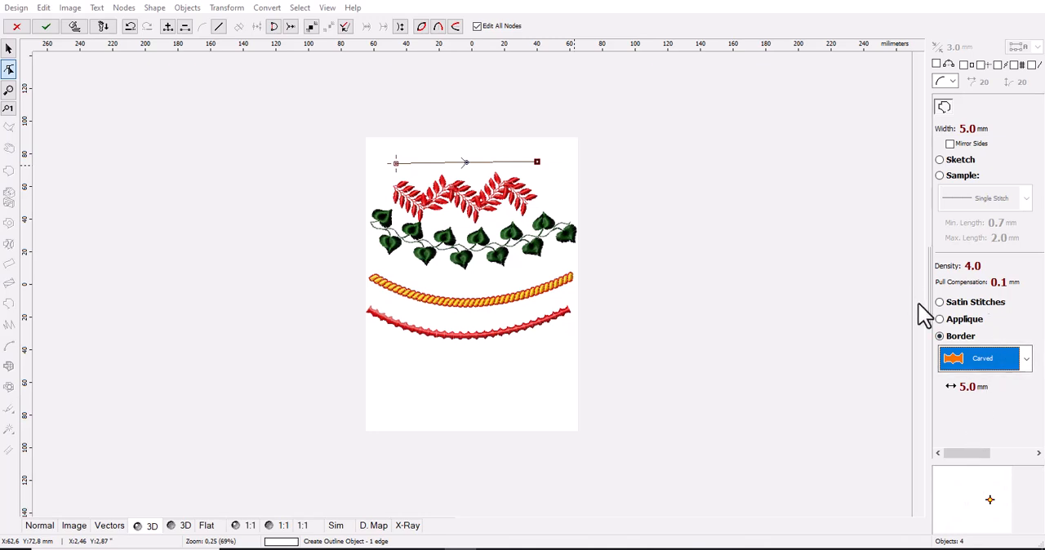
pyautogui.moveTo(967, 454)
pyautogui.mouseDown()
pyautogui.moveTo(1019, 454)
pyautogui.moveTo(1003, 451)
pyautogui.moveTo(987, 408)
pyautogui.mouseUp()
pyautogui.moveTo(985, 457)
pyautogui.mouseDown()
pyautogui.moveTo(967, 457)
pyautogui.moveTo(944, 367)
pyautogui.mouseUp()
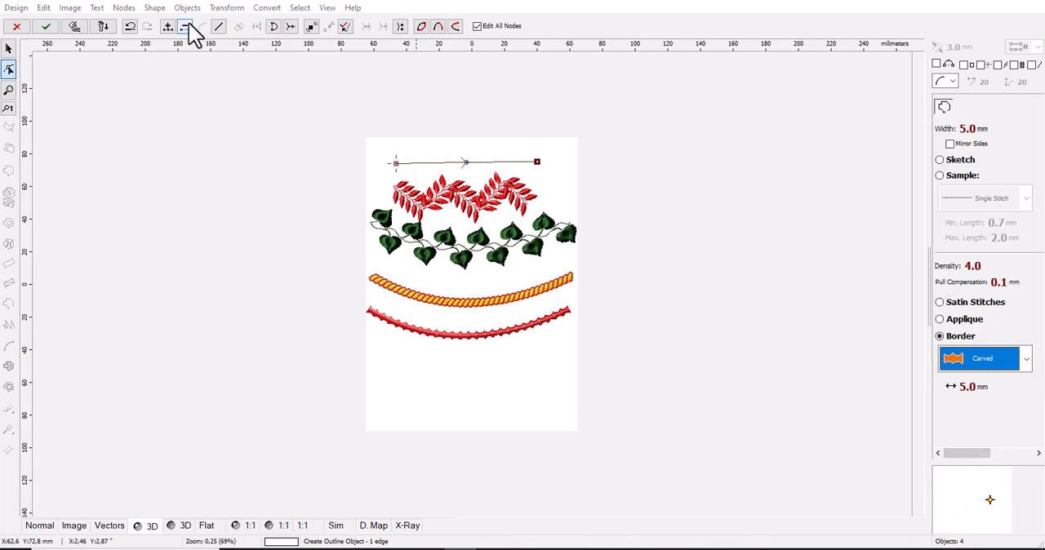
pyautogui.click(70, 27)
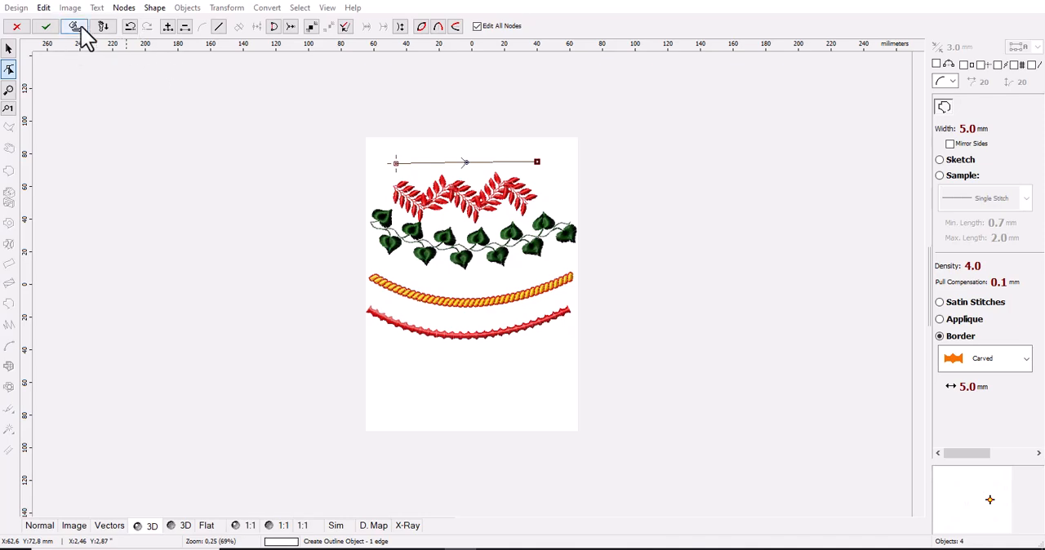
pyautogui.click(80, 27)
pyautogui.scroll(1, 466, 155)
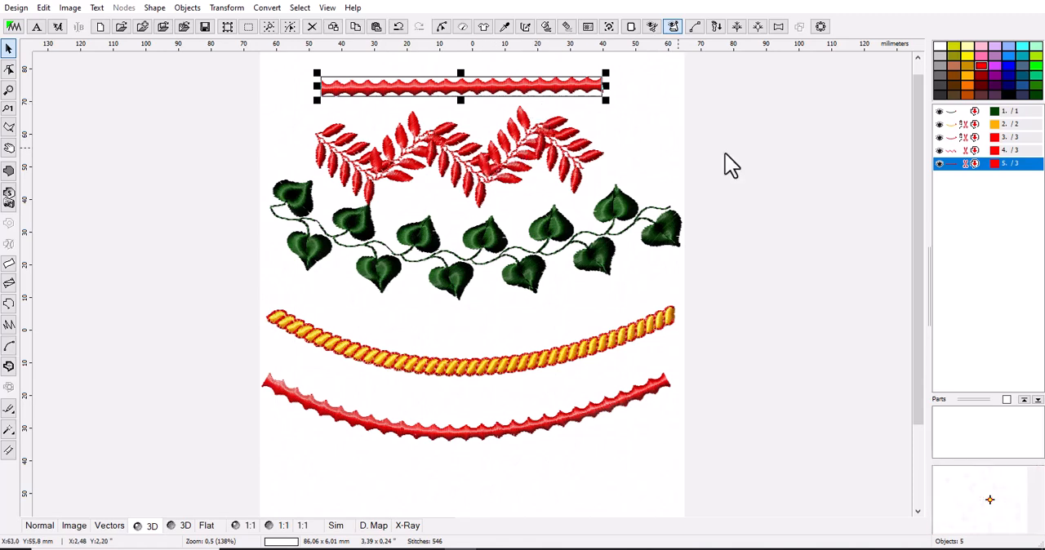
# Review the parameters of the straight carved border and cancel the dialog.
pyautogui.rightClick(975, 161)
pyautogui.click(955, 199)
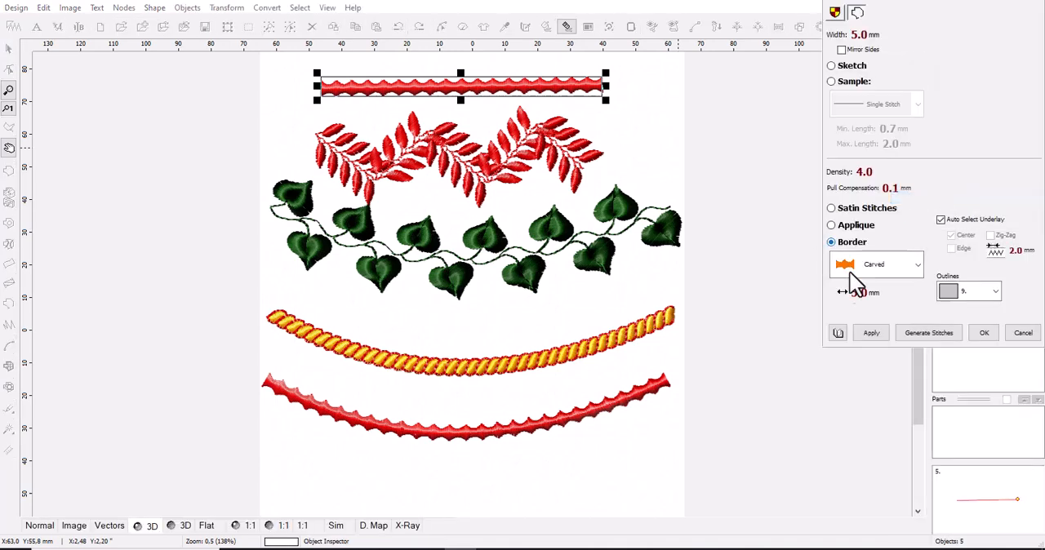
pyautogui.click(1023, 333)
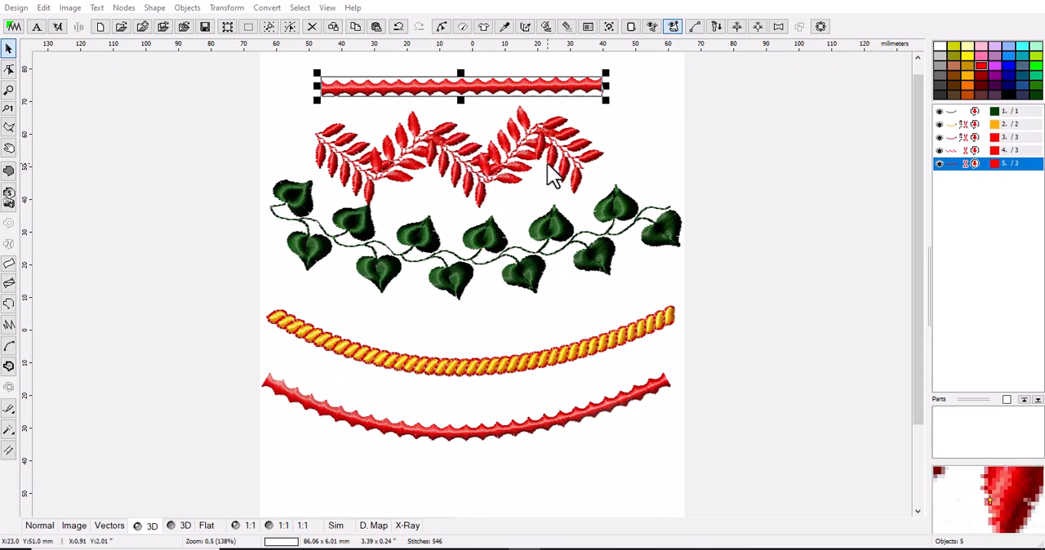
# Set the green leaf border's width to 10.0 mm, then enable Mirror Sides, applying each change.
pyautogui.click(558, 231)
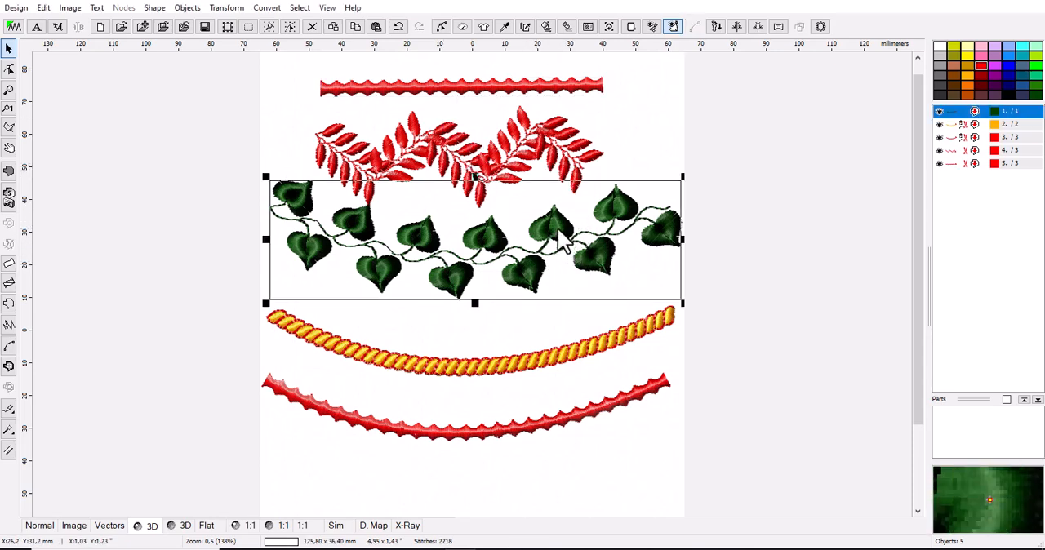
pyautogui.rightClick(957, 114)
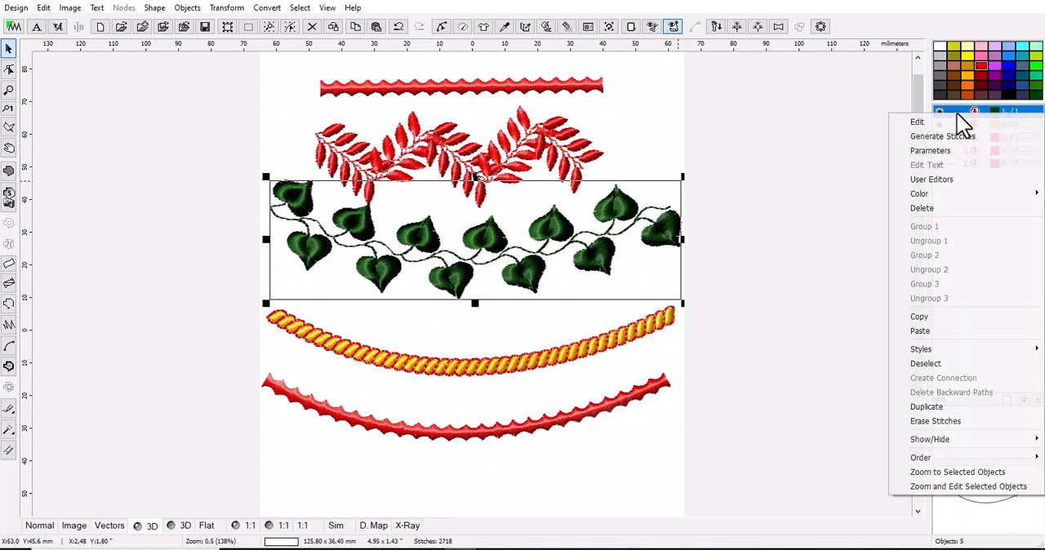
pyautogui.click(960, 155)
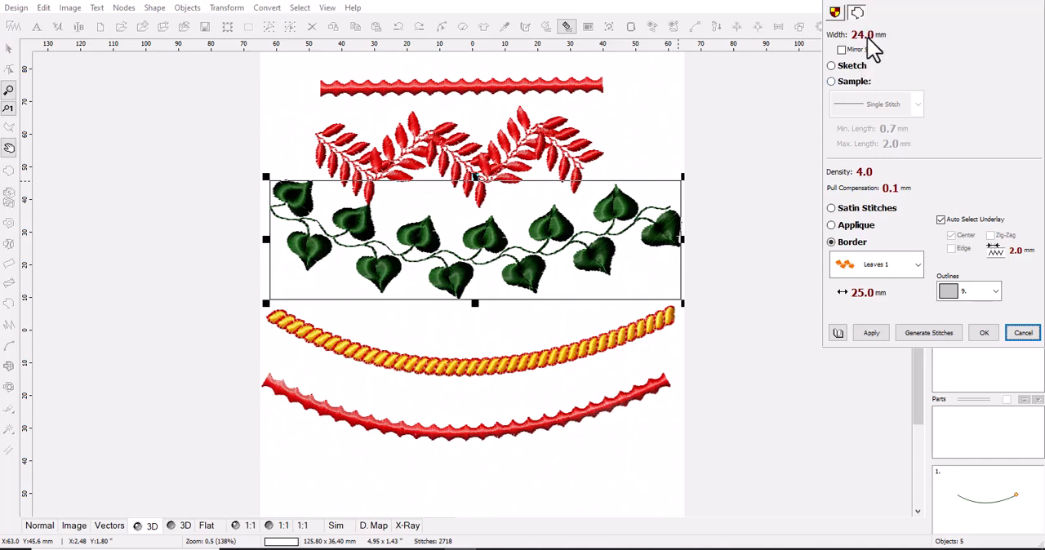
pyautogui.scroll(-5, 871, 45)
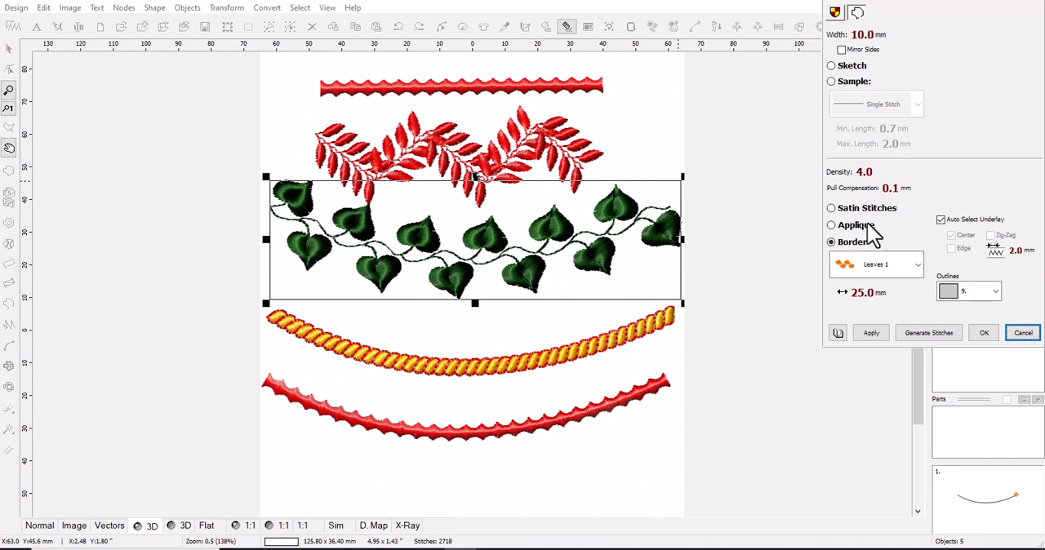
pyautogui.click(874, 334)
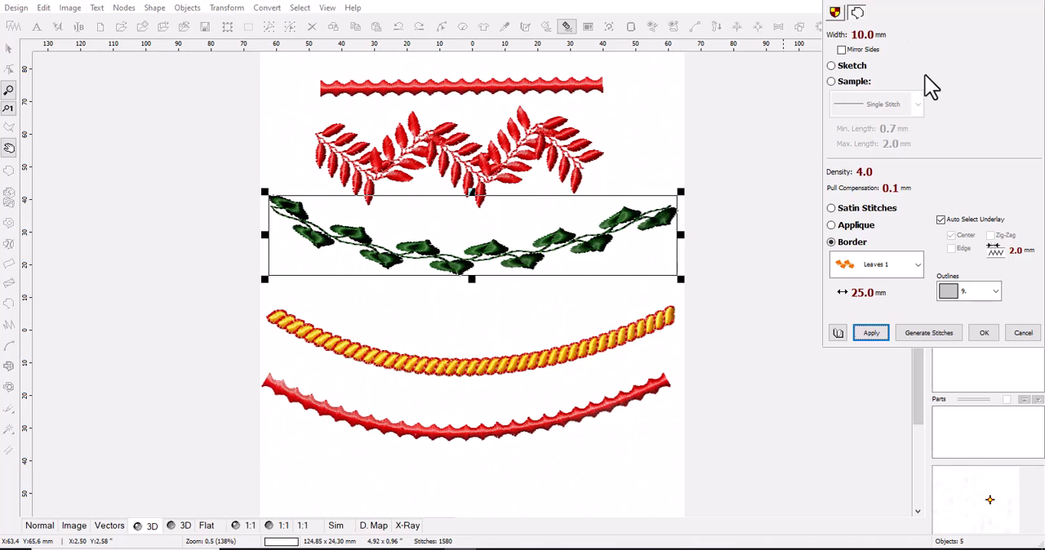
pyautogui.click(841, 49)
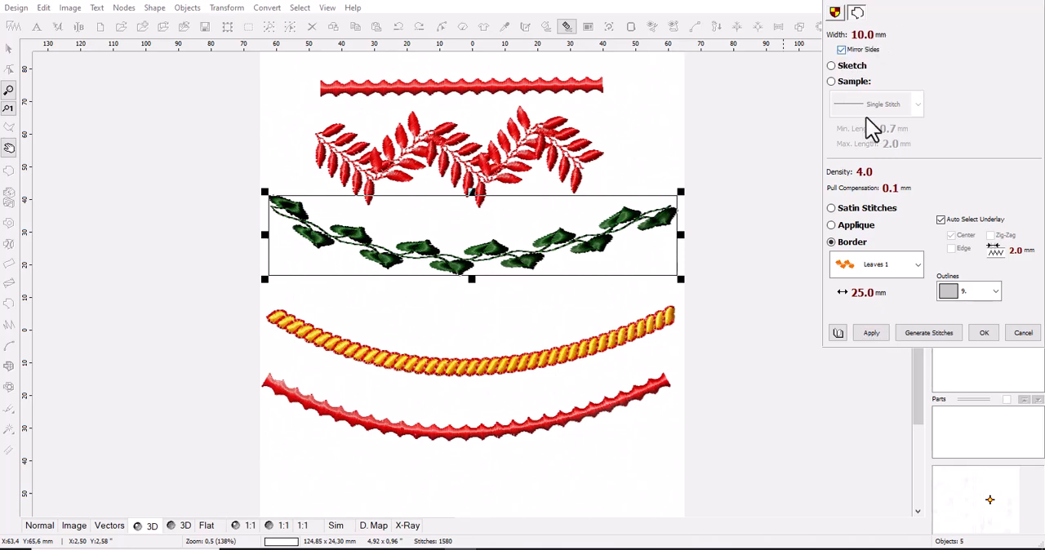
pyautogui.click(871, 335)
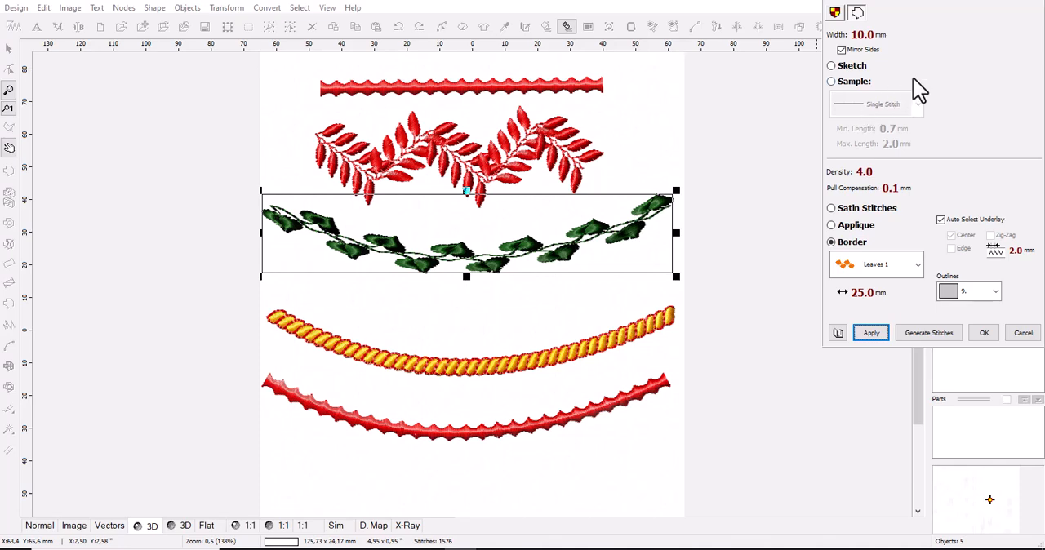
# Accept the green leaf border's parameters and deselect the border.
pyautogui.click(985, 333)
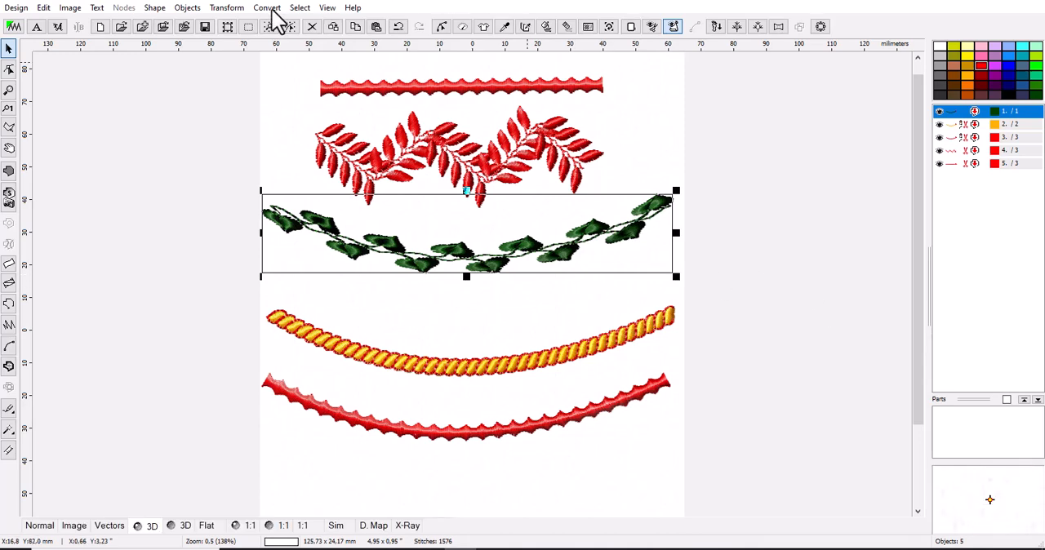
pyautogui.click(605, 179)
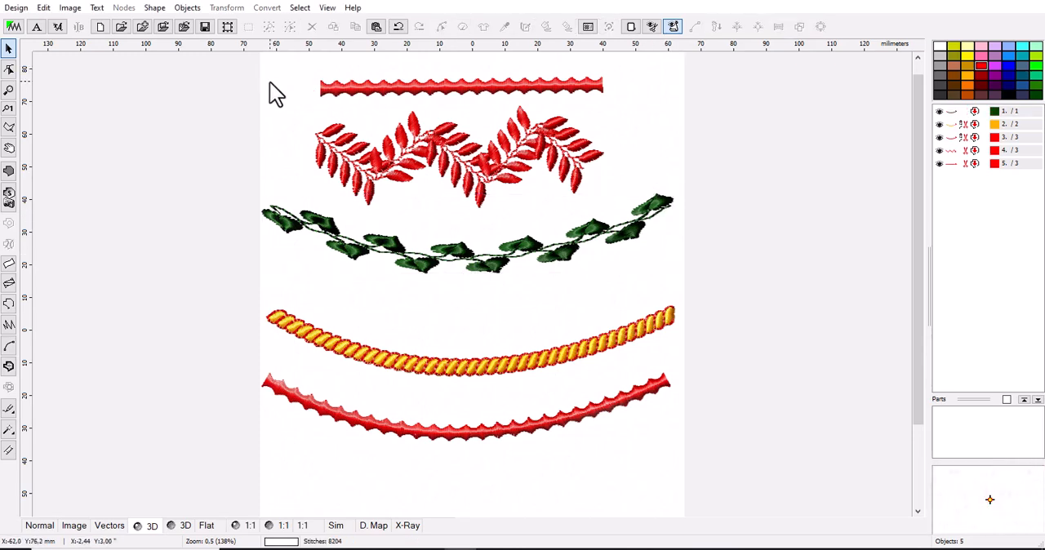
pyautogui.moveTo(265, 72); pyautogui.dragTo(641, 290)
pyautogui.click(639, 294)
# Create a new blank border file, discarding the unsaved changes to the current design.
pyautogui.click(12, 9)
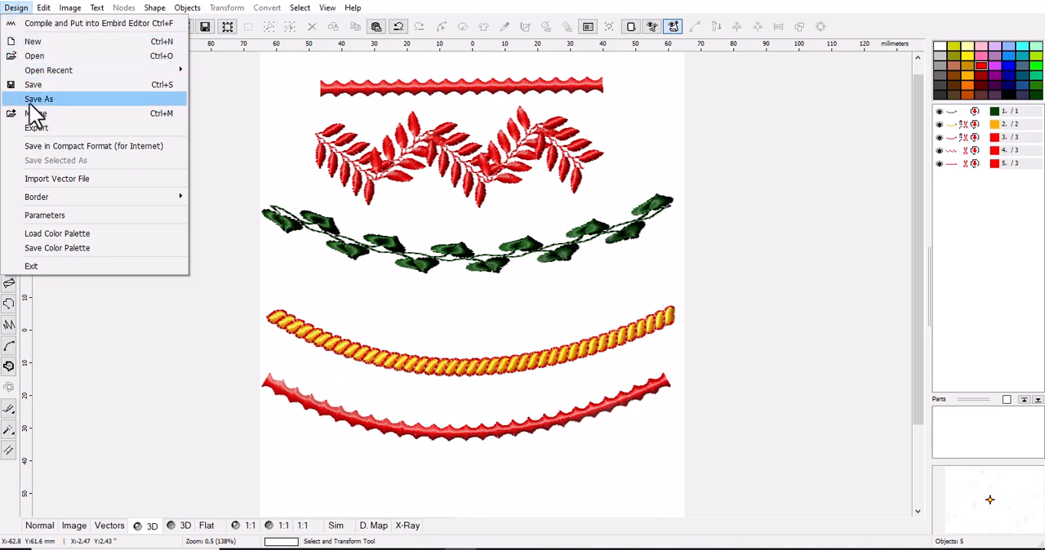
pyautogui.moveTo(37, 205)
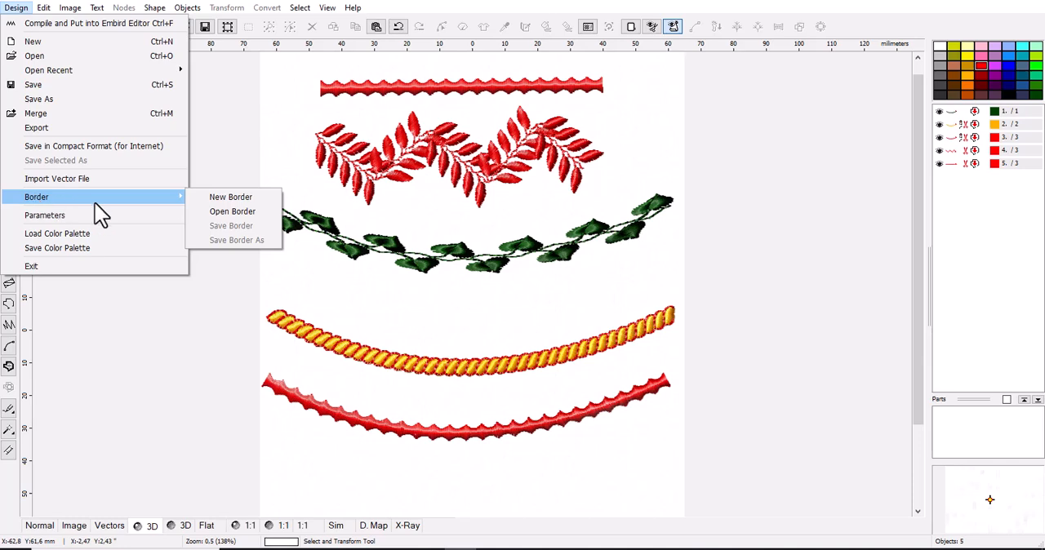
pyautogui.click(218, 199)
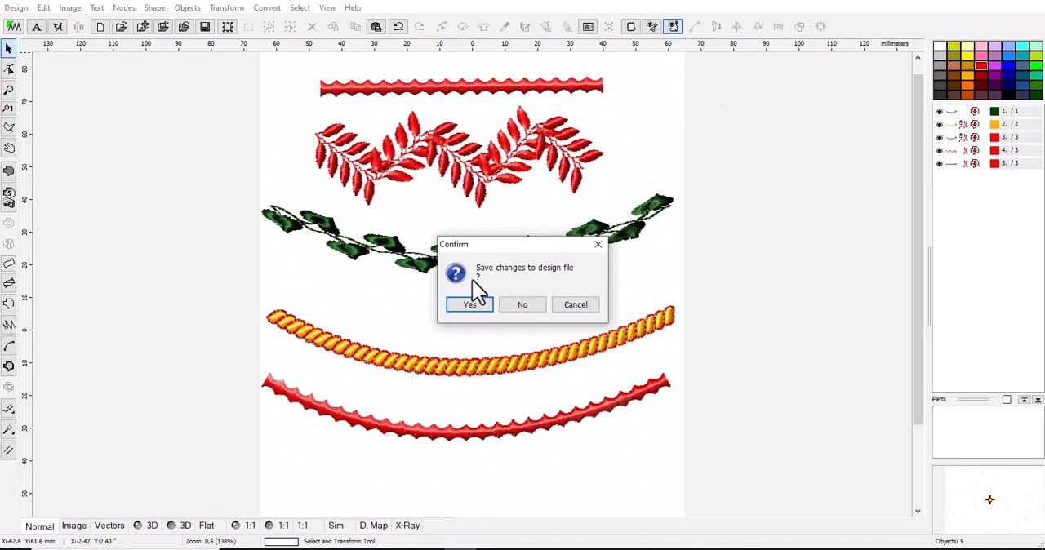
pyautogui.click(523, 307)
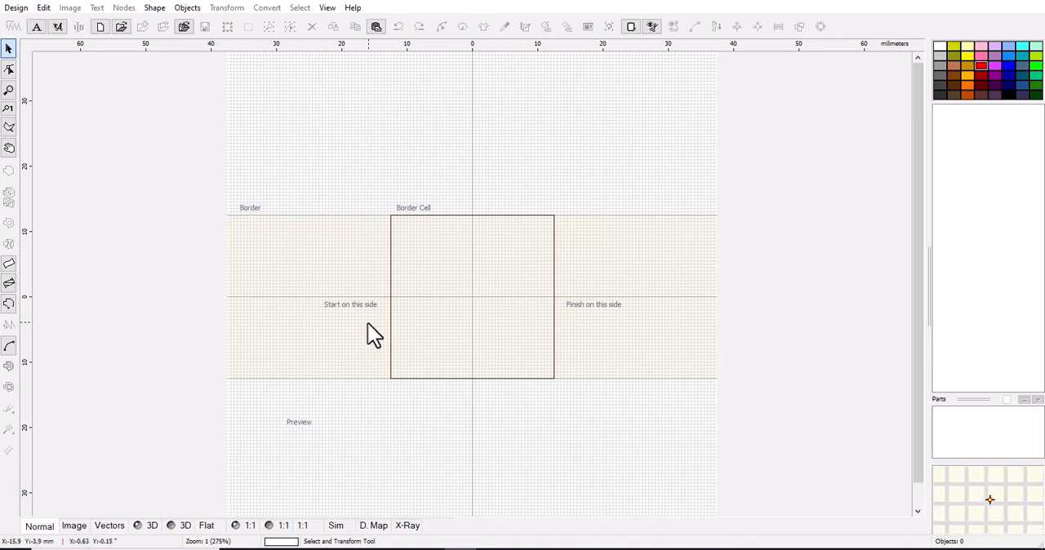
pyautogui.scroll(1, 422, 308)
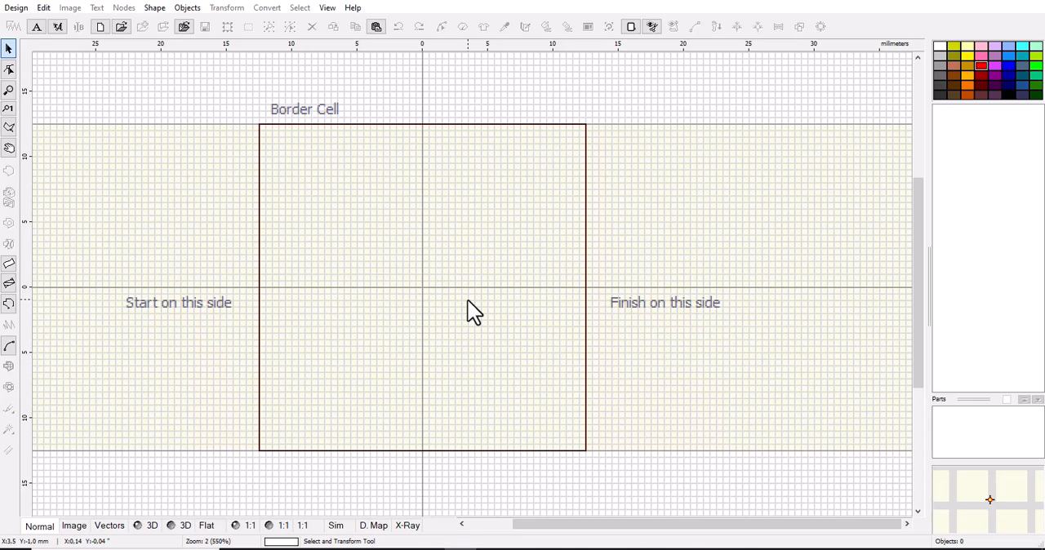
pyautogui.scroll(-1, 468, 301)
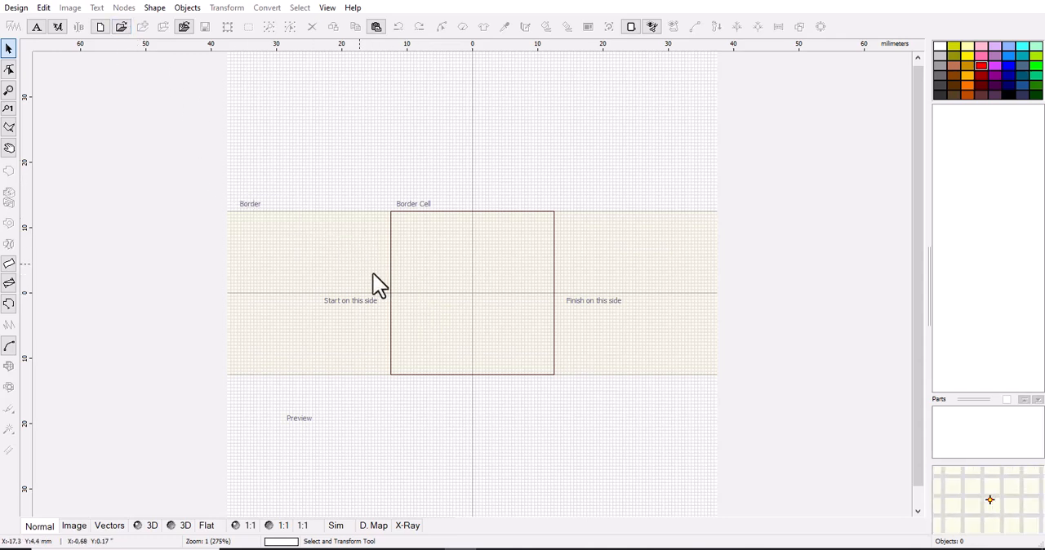
# Browse the BORDERS folder and preview several border files, including gtr.eof, ret2.eof, bord0005.eof and bord0001.eof.
pyautogui.click(17, 7)
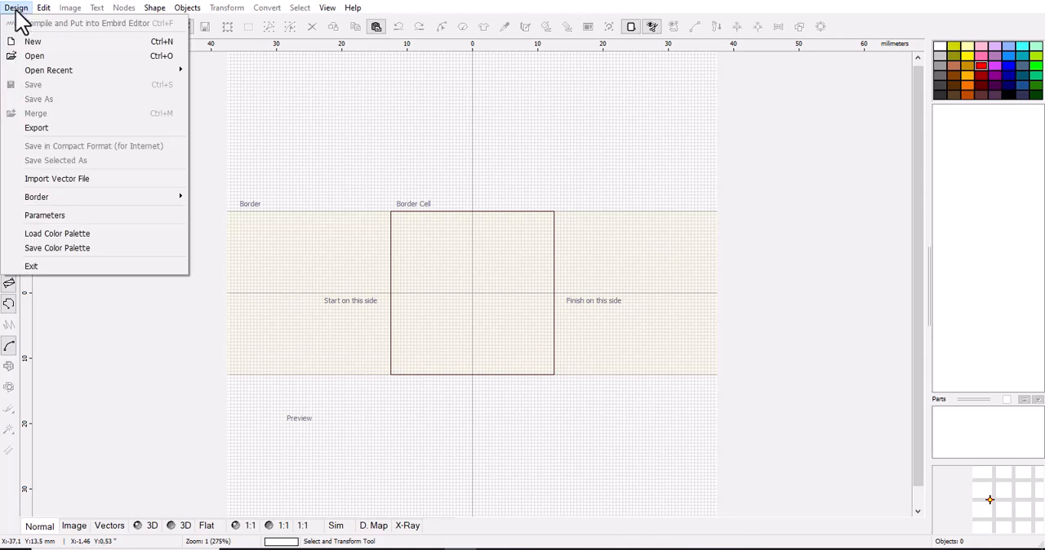
pyautogui.moveTo(70, 189)
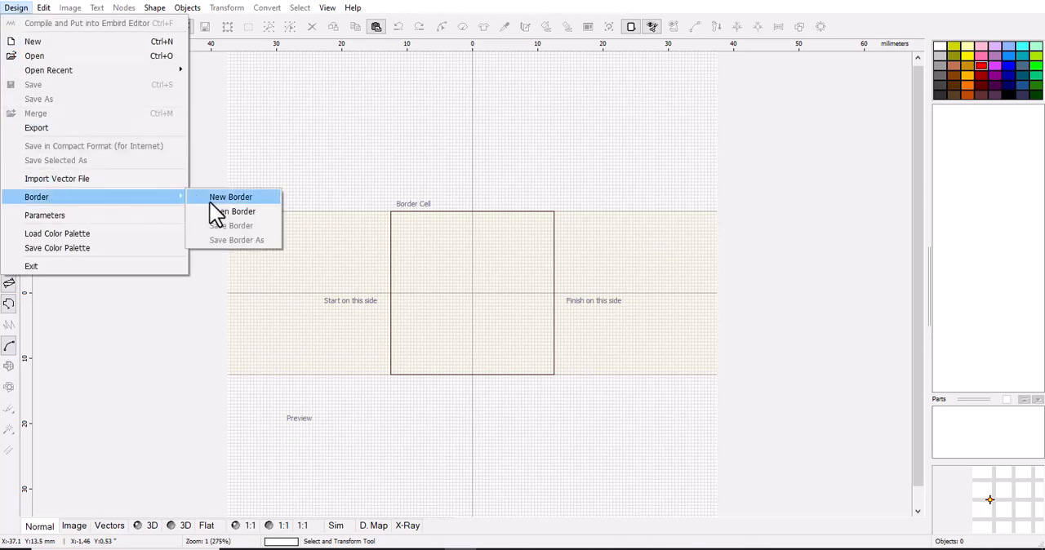
pyautogui.click(228, 214)
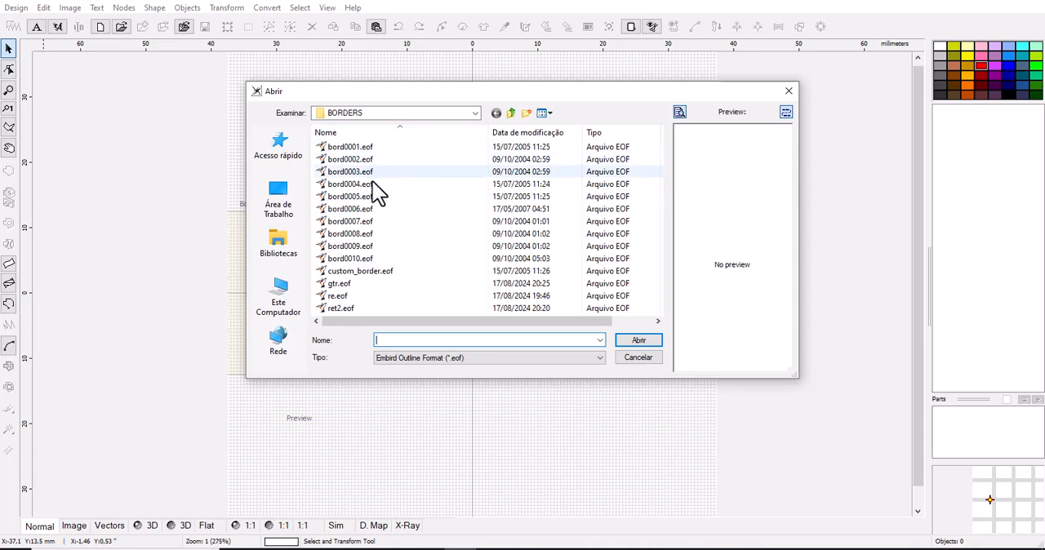
pyautogui.click(369, 173)
pyautogui.click(365, 184)
pyautogui.click(341, 285)
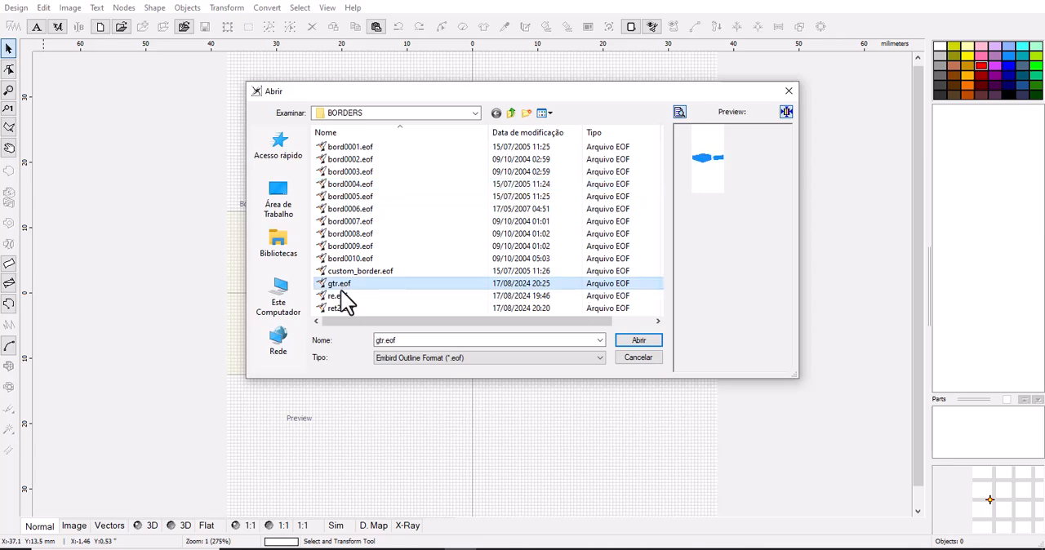
pyautogui.click(341, 296)
pyautogui.click(338, 309)
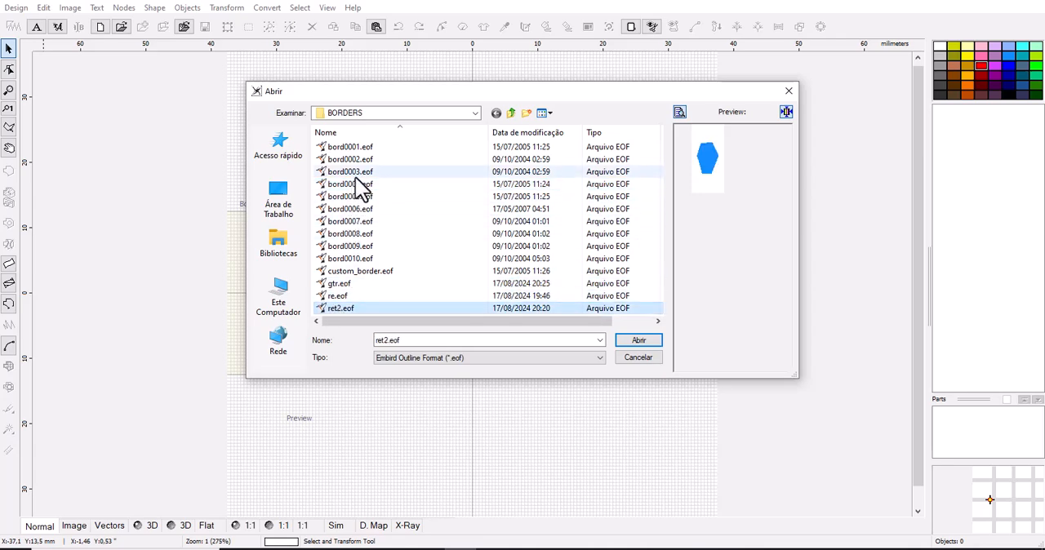
pyautogui.click(351, 171)
pyautogui.click(350, 183)
pyautogui.click(352, 197)
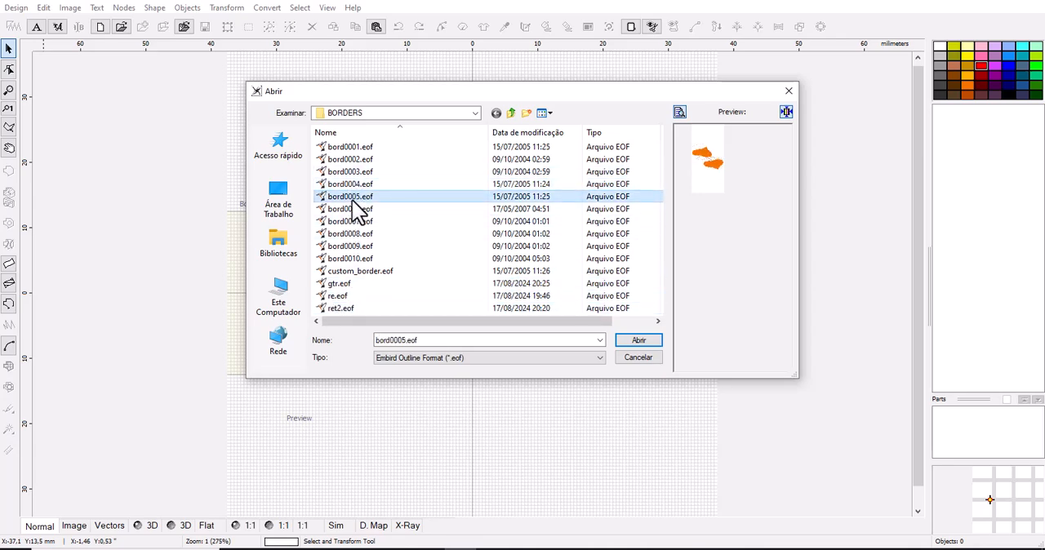
pyautogui.click(359, 246)
pyautogui.click(358, 148)
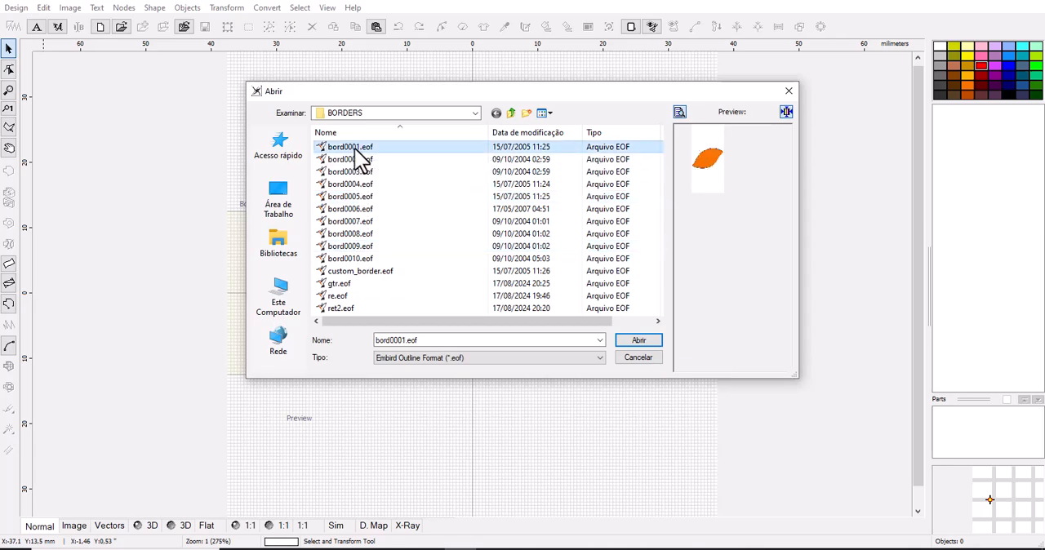
# Open the border file bord0010.eof and select the orange wave object in its border cell.
pyautogui.click(346, 260)
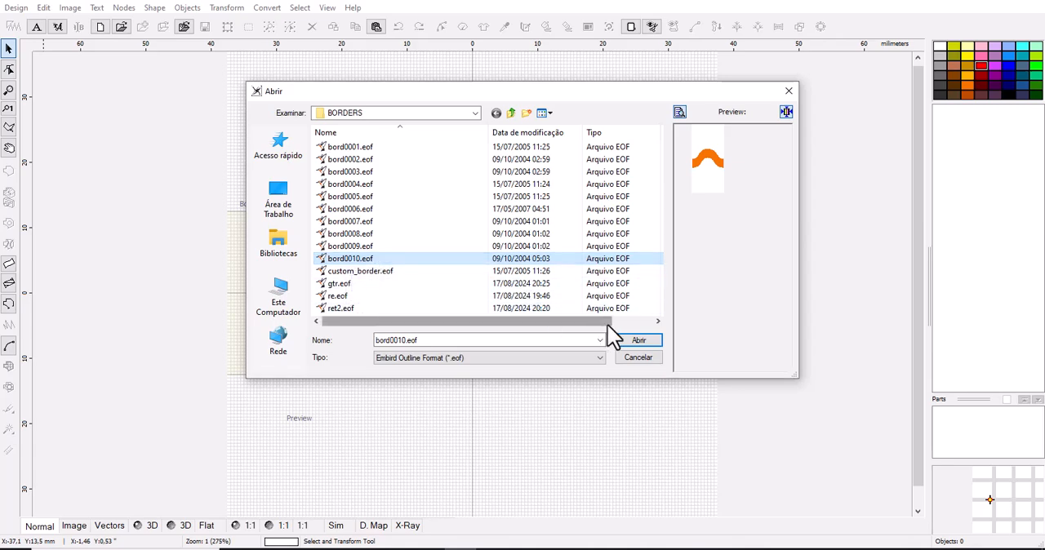
pyautogui.click(637, 347)
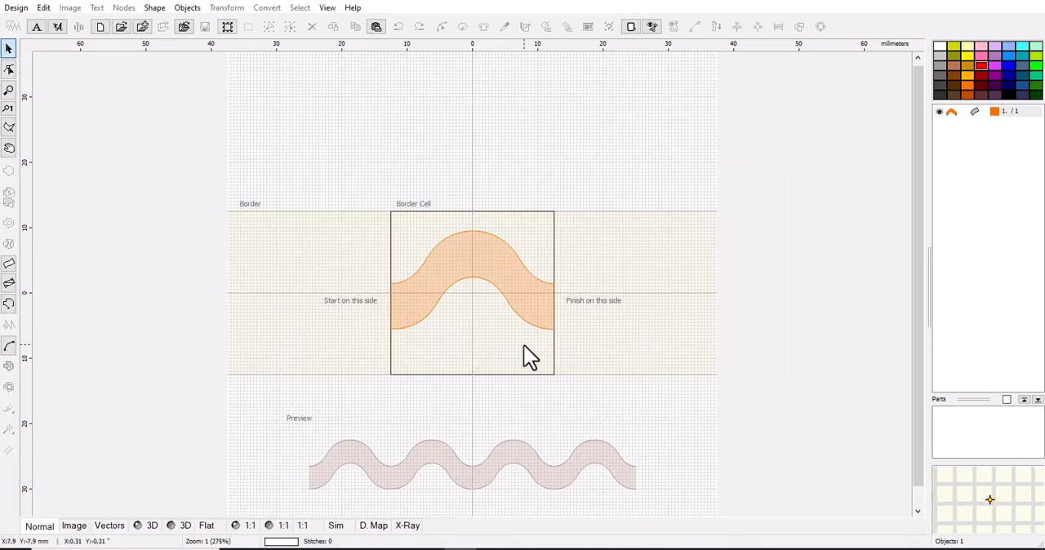
pyautogui.click(453, 266)
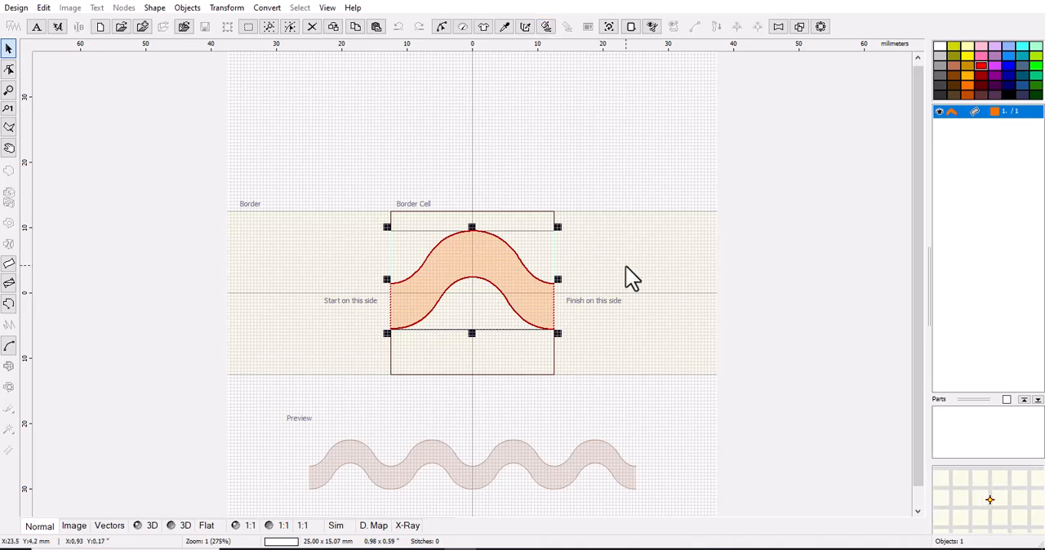
# Examine how the wave meets both sides of the border cell and how it repeats in the preview strip.
pyautogui.scroll(1, 452, 262)
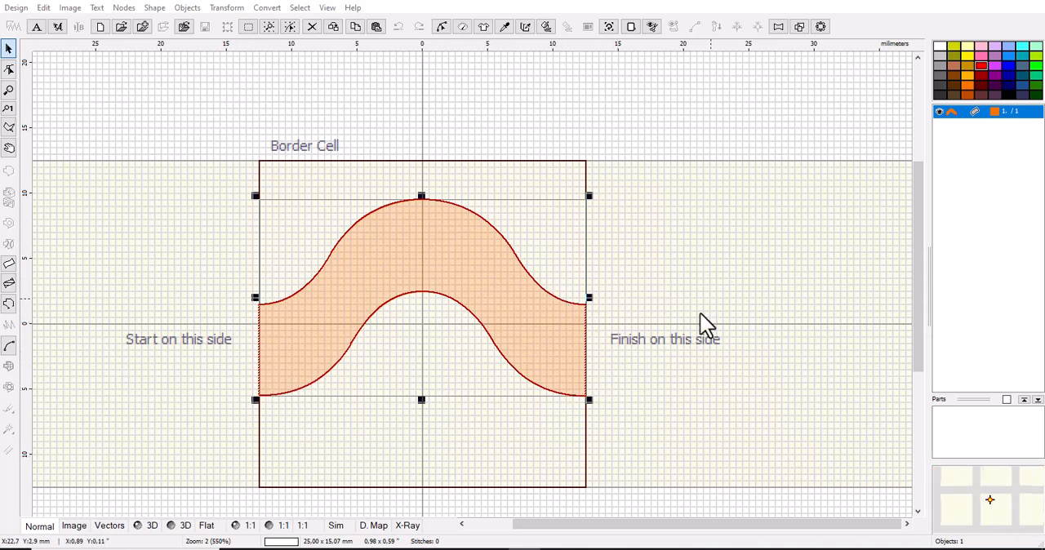
pyautogui.scroll(-1, 571, 371)
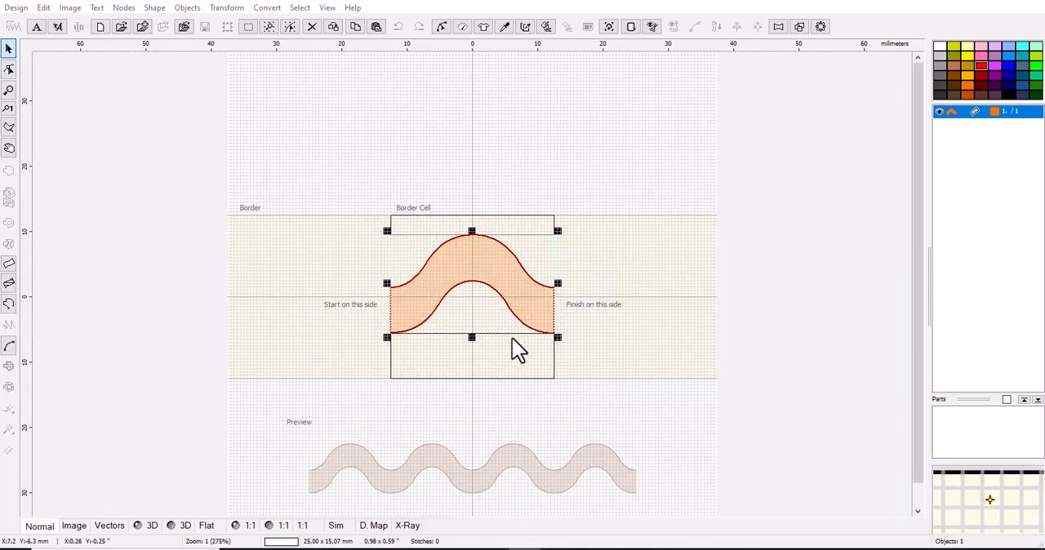
pyautogui.scroll(2, 351, 514)
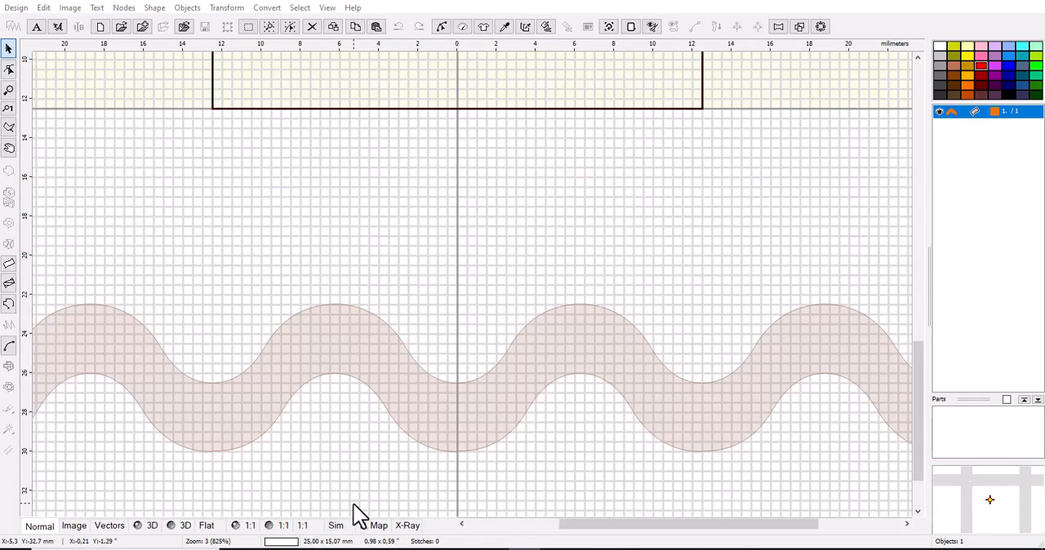
pyautogui.scroll(-1, 312, 472)
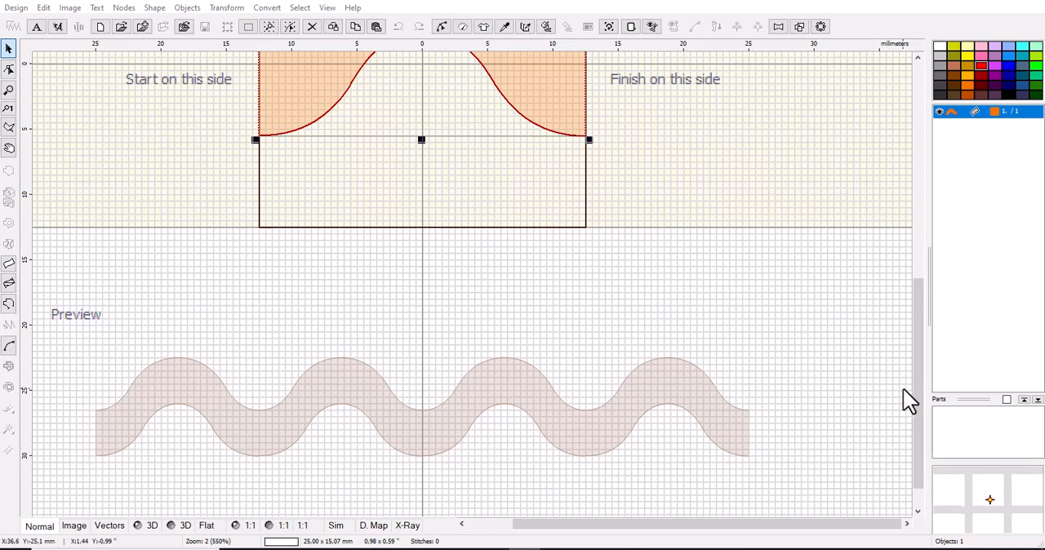
pyautogui.moveTo(918, 390); pyautogui.dragTo(897, 320)
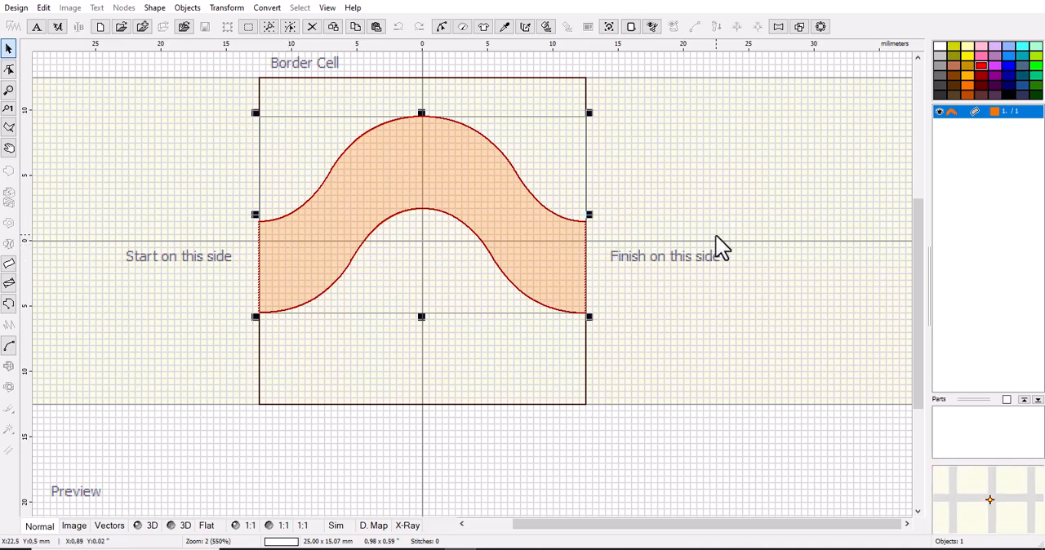
pyautogui.moveTo(925, 283); pyautogui.dragTo(905, 362)
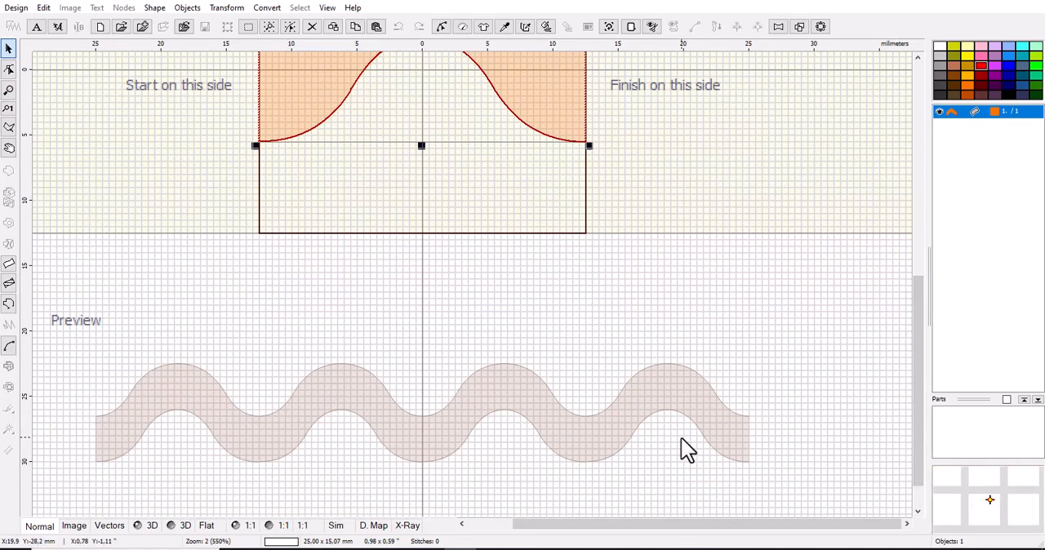
pyautogui.scroll(1, 765, 404)
pyautogui.scroll(-2, 582, 457)
pyautogui.scroll(1, 481, 268)
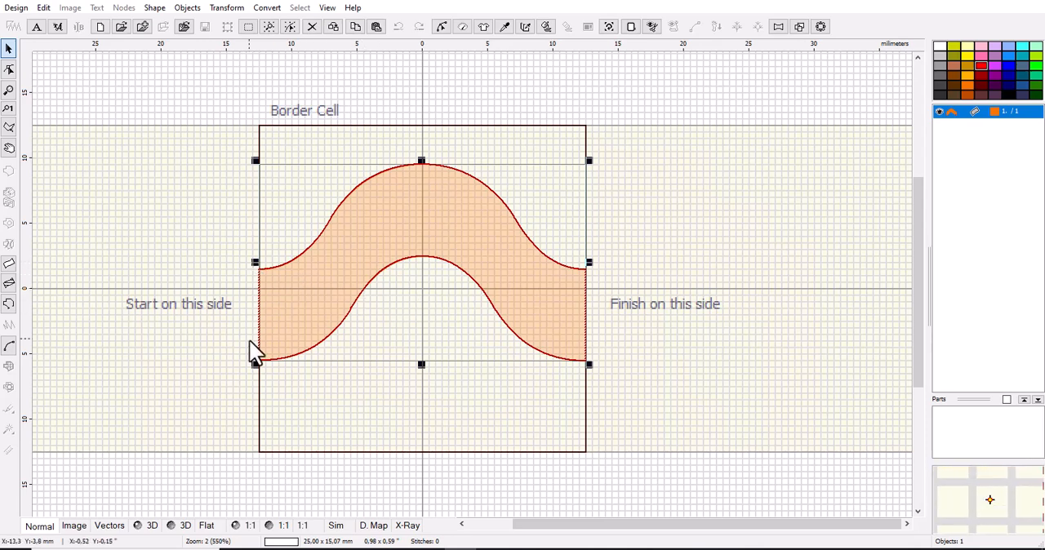
pyautogui.scroll(1, 256, 364)
pyautogui.scroll(4, 256, 364)
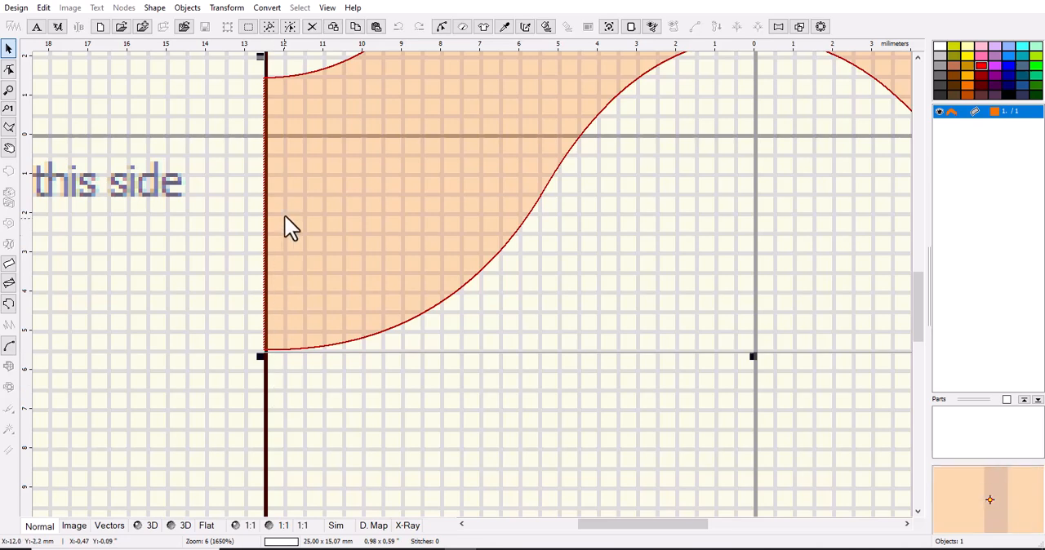
pyautogui.scroll(-4, 298, 418)
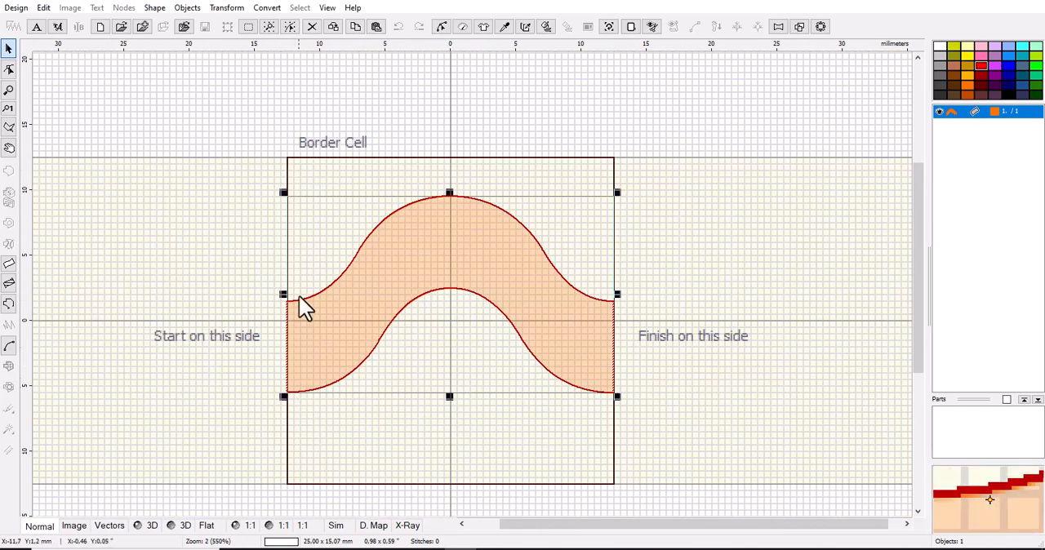
# Edit the wave's nodes, moving its lower start-side corner node about 1.5 mm inward from the border cell edge, and finish the object.
pyautogui.scroll(2, 277, 418)
pyautogui.scroll(2, 315, 378)
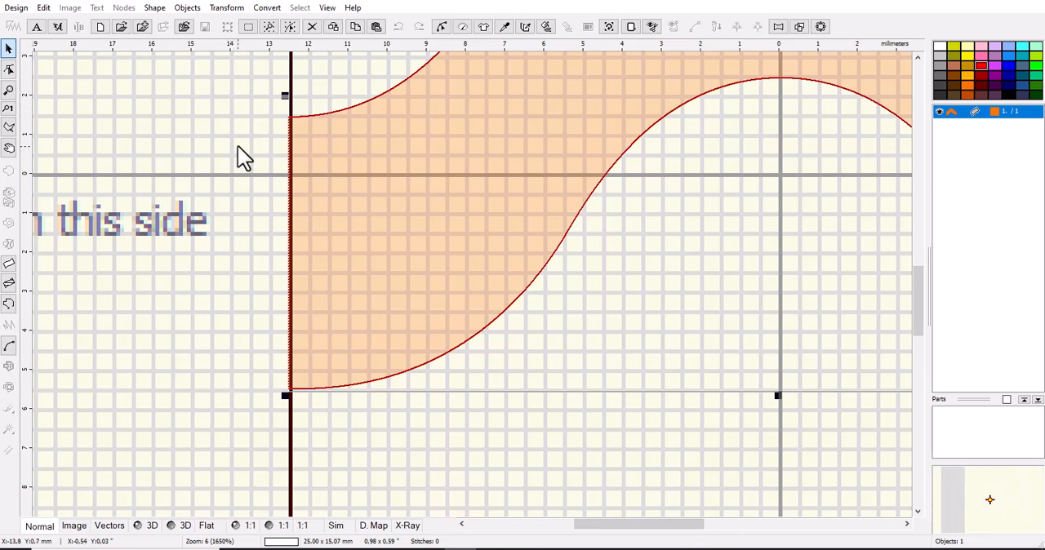
pyautogui.click(10, 69)
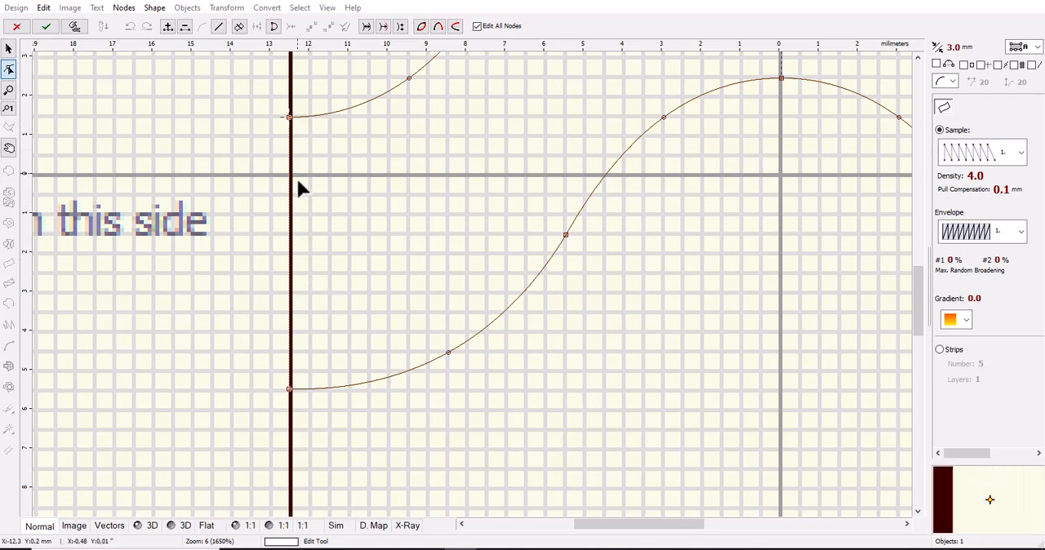
pyautogui.click(248, 91)
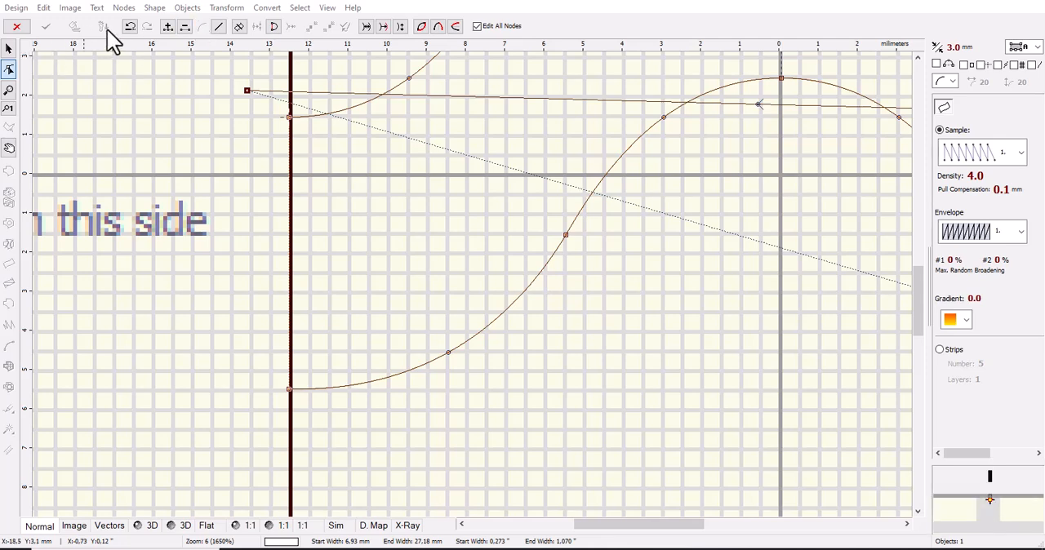
pyautogui.click(130, 27)
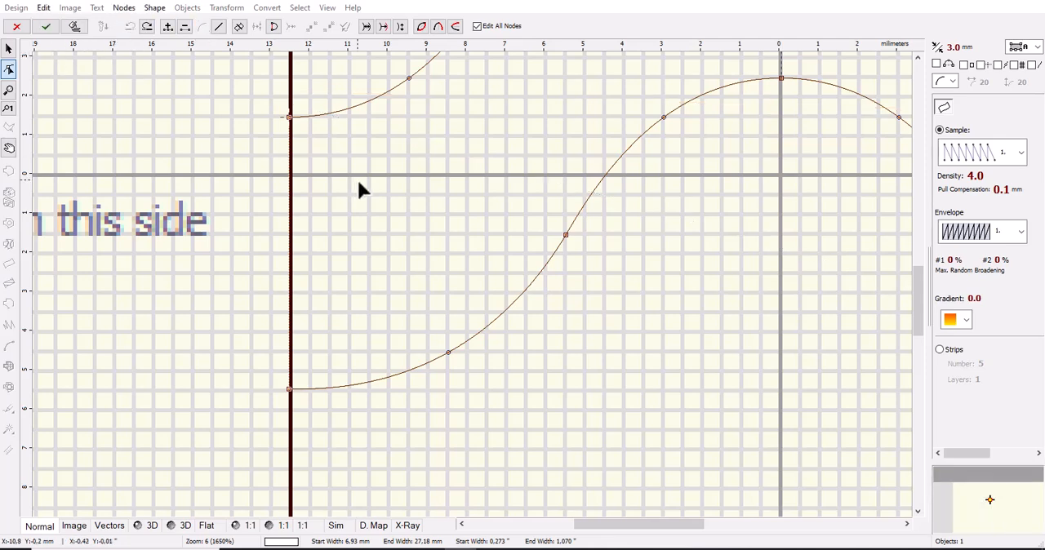
pyautogui.click(290, 390)
pyautogui.moveTo(293, 390); pyautogui.dragTo(310, 390)
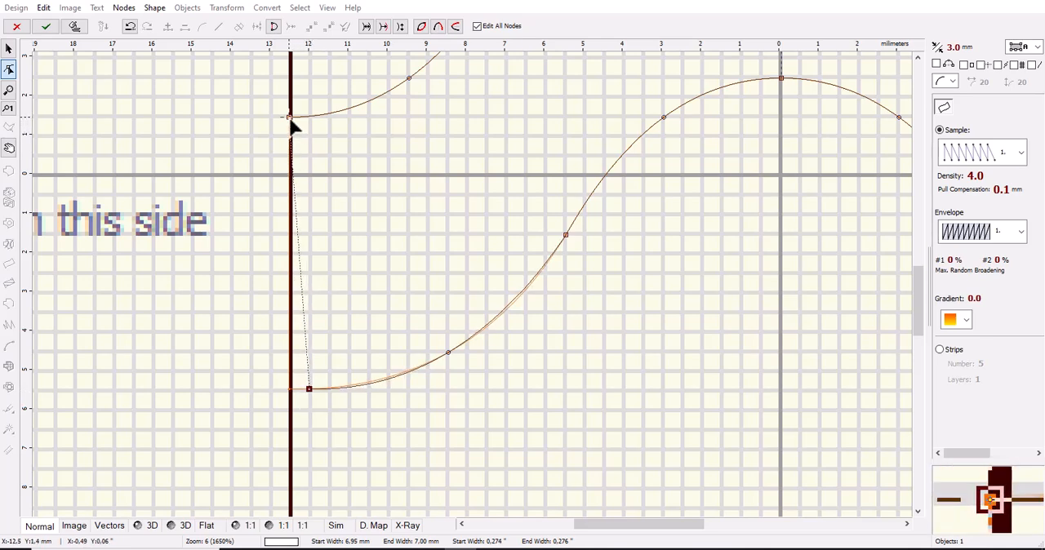
pyautogui.moveTo(310, 389); pyautogui.dragTo(346, 392)
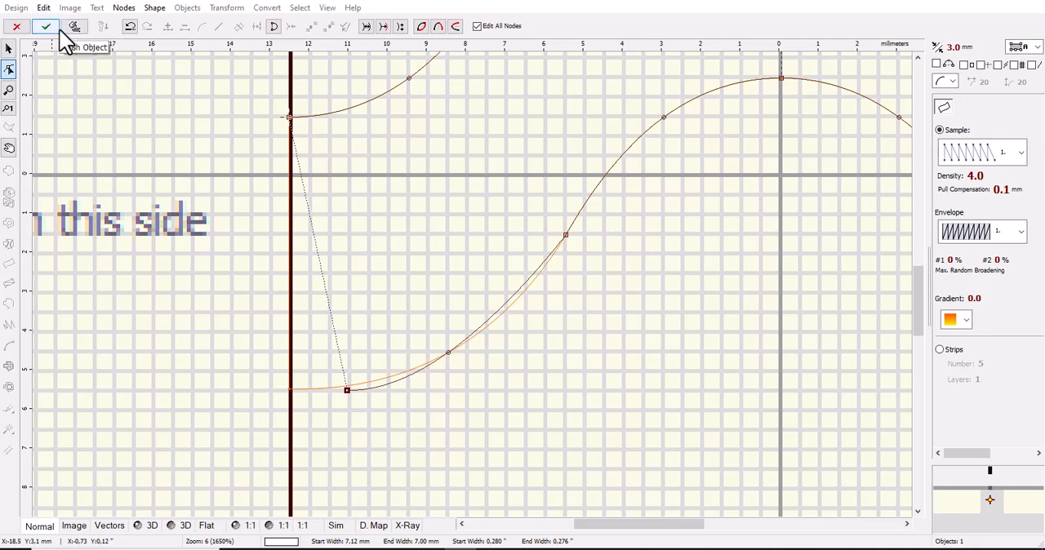
pyautogui.click(49, 31)
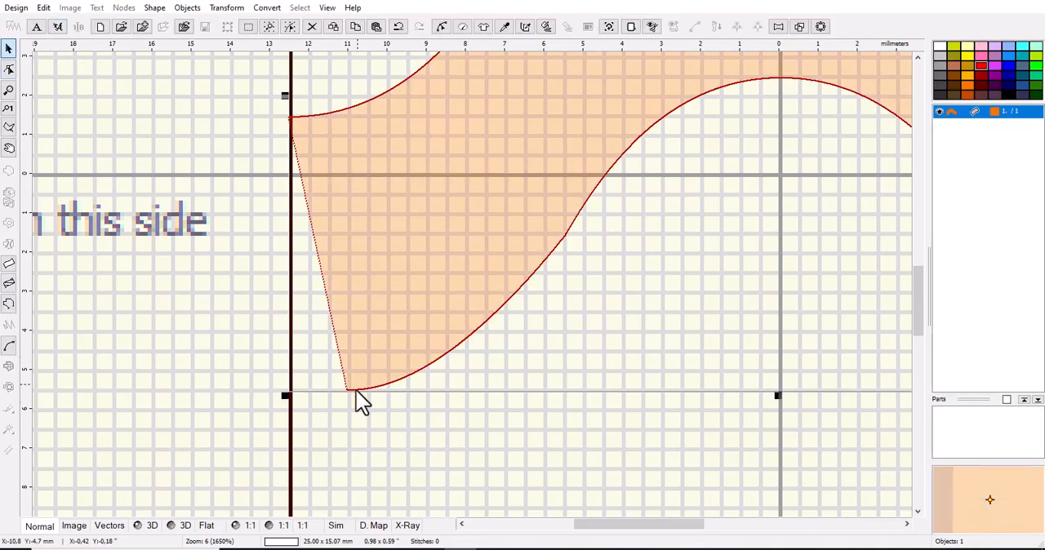
# Examine both sides of the border cell and the joins between wave repeats in the preview strip.
pyautogui.scroll(-2, 396, 417)
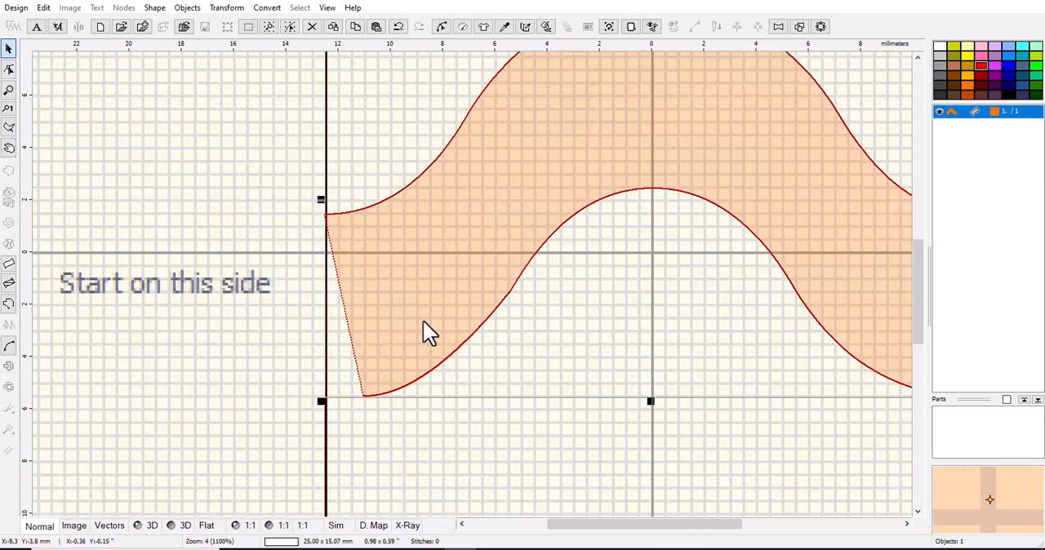
pyautogui.moveTo(661, 524); pyautogui.dragTo(699, 518)
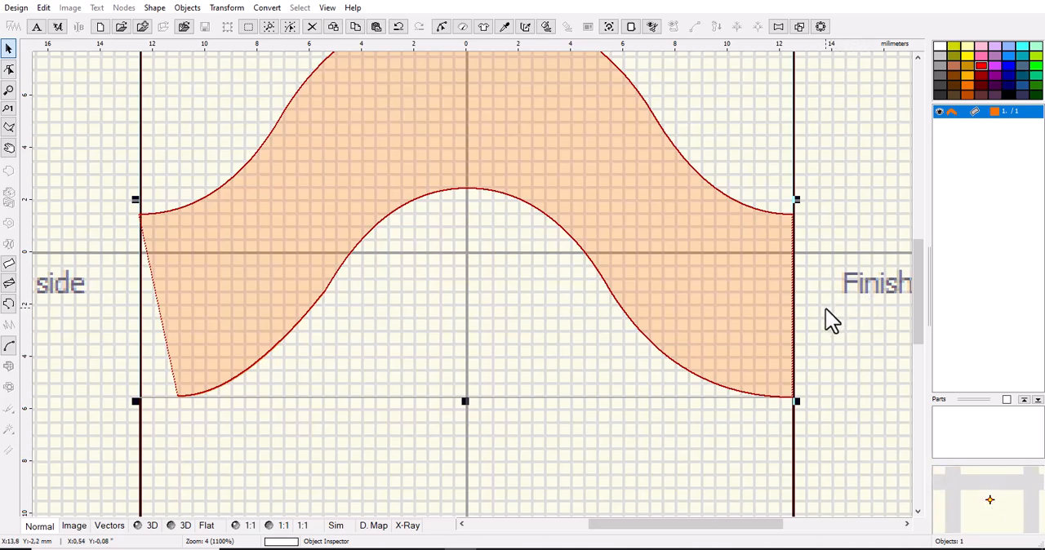
pyautogui.moveTo(918, 285); pyautogui.dragTo(904, 416)
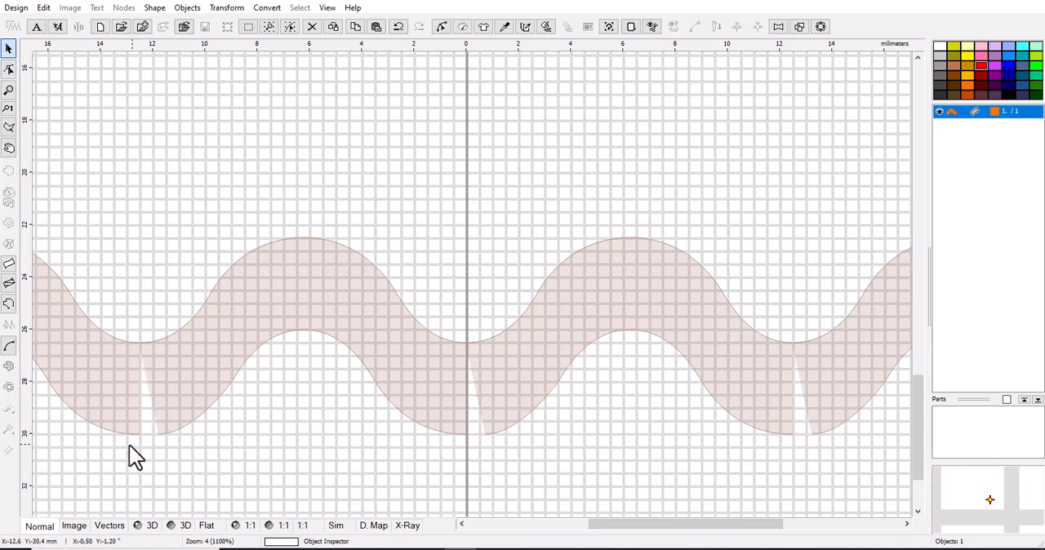
pyautogui.scroll(1, 114, 441)
pyautogui.scroll(1, 114, 441)
pyautogui.scroll(2, 152, 384)
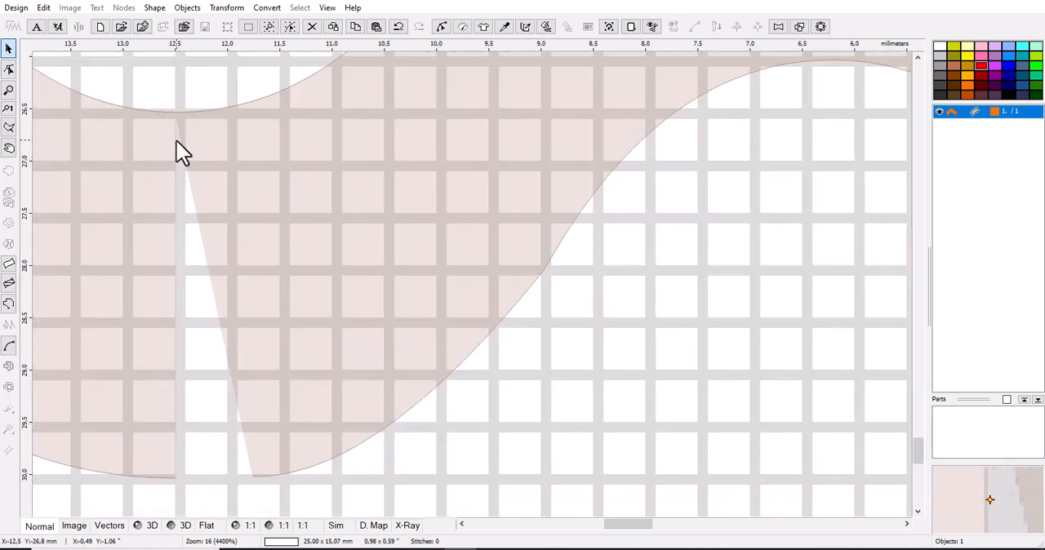
pyautogui.scroll(-2, 191, 173)
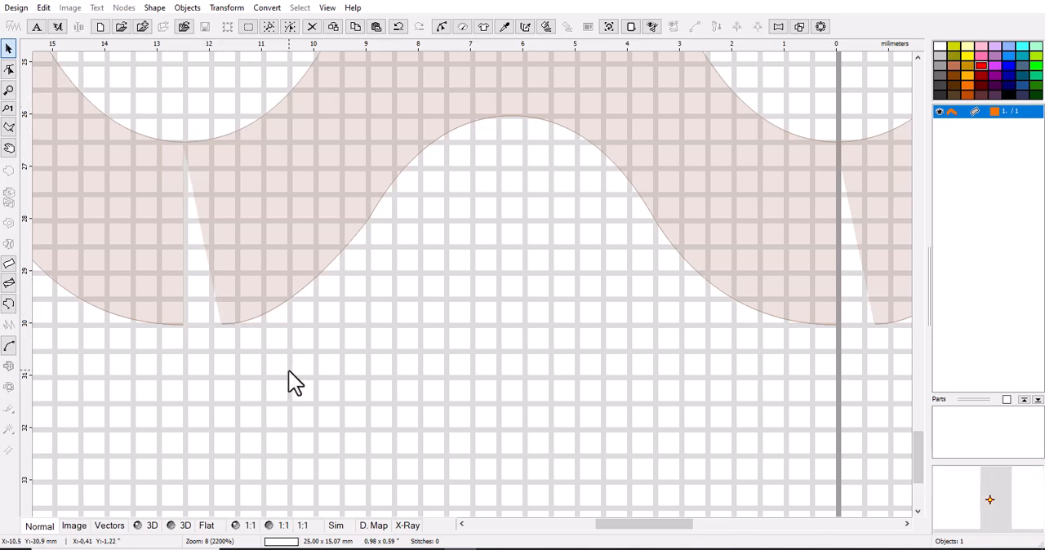
pyautogui.scroll(-5, 289, 372)
pyautogui.scroll(-1, 308, 359)
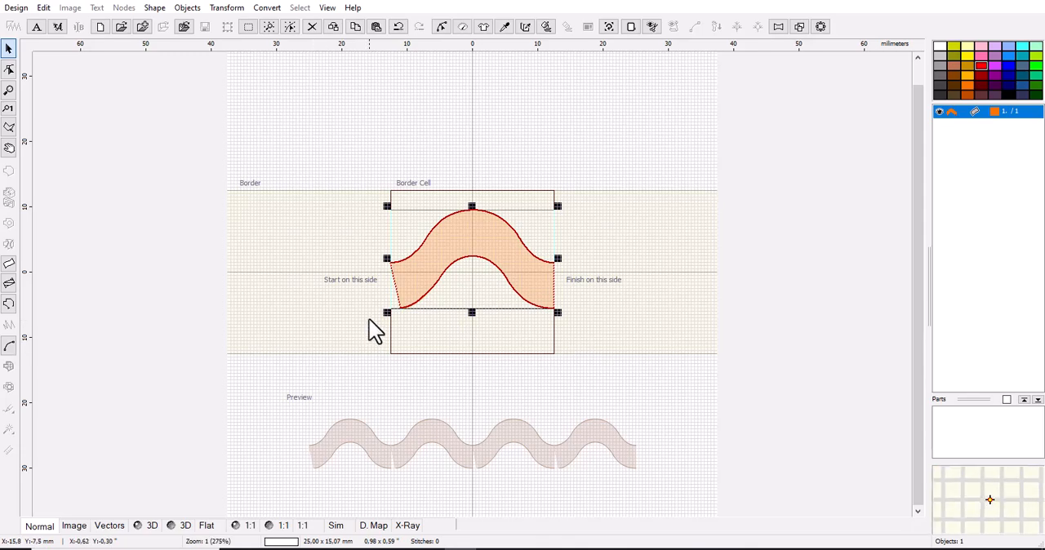
# Undo the last move of the wave's lower start-side corner node.
pyautogui.scroll(3, 371, 329)
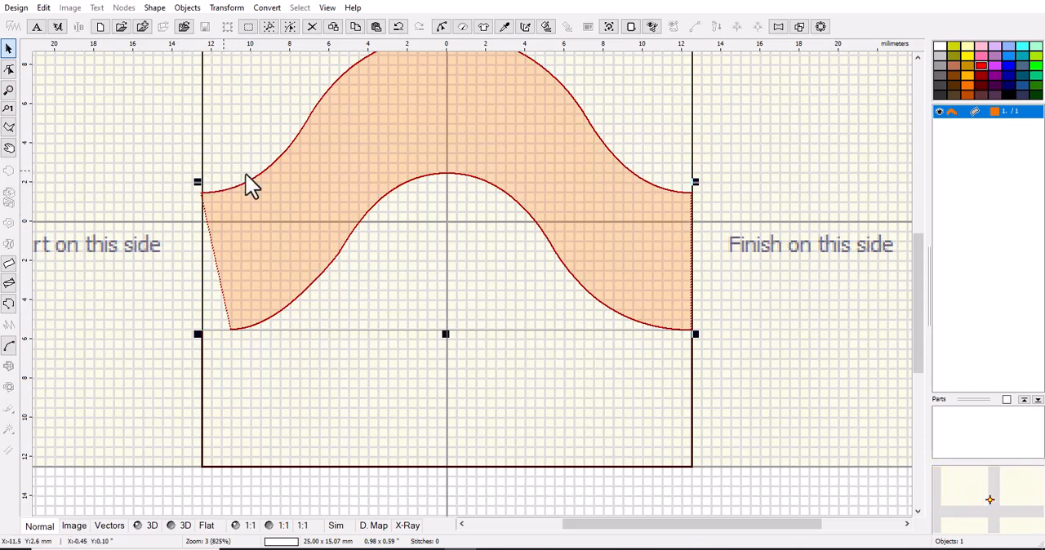
pyautogui.click(400, 28)
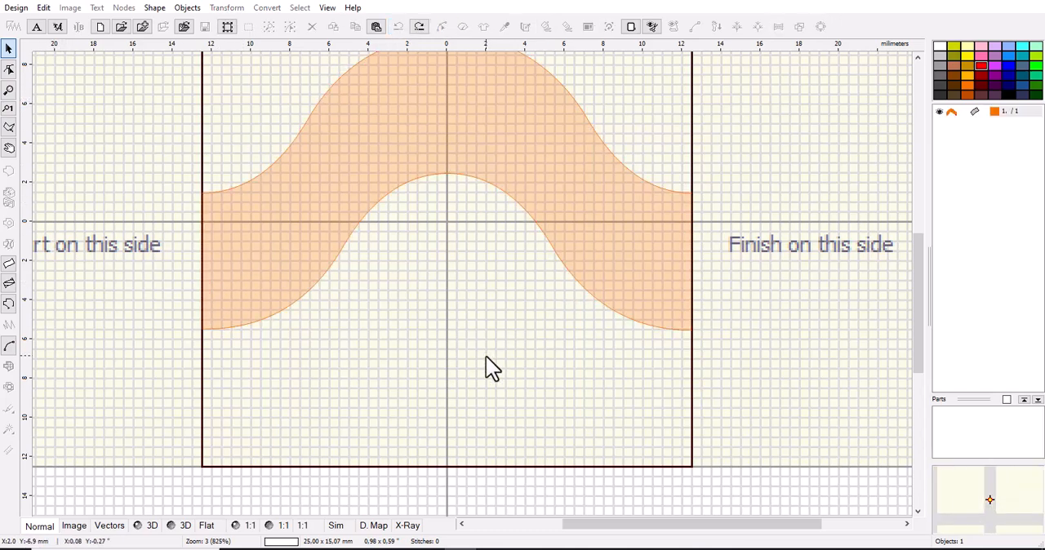
pyautogui.scroll(1, 486, 355)
pyautogui.scroll(-3, 486, 355)
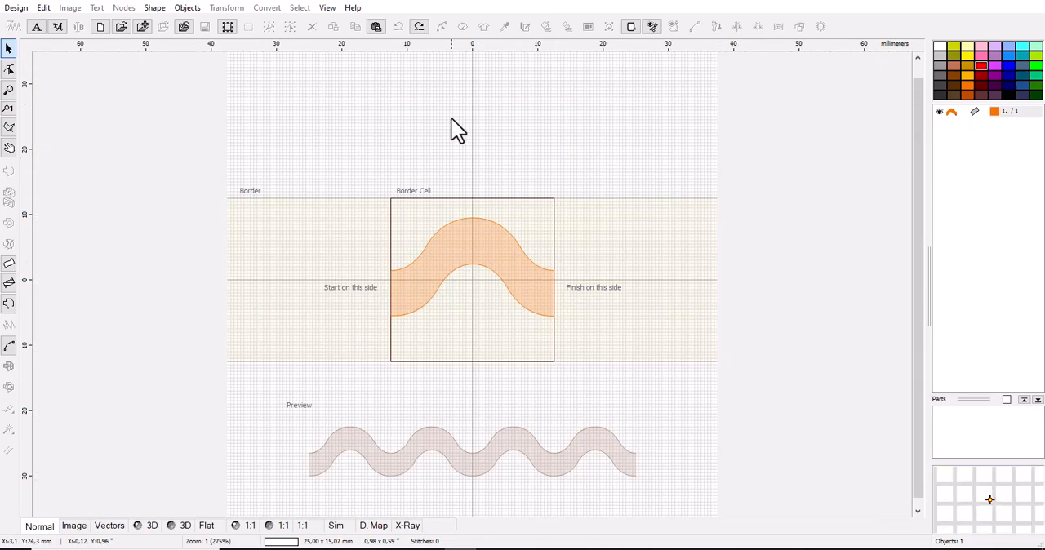
# Place a horizontal guideline about 1.5 mm above the border cell's centre line, level with the wave's upper corner nodes.
pyautogui.scroll(2, 447, 192)
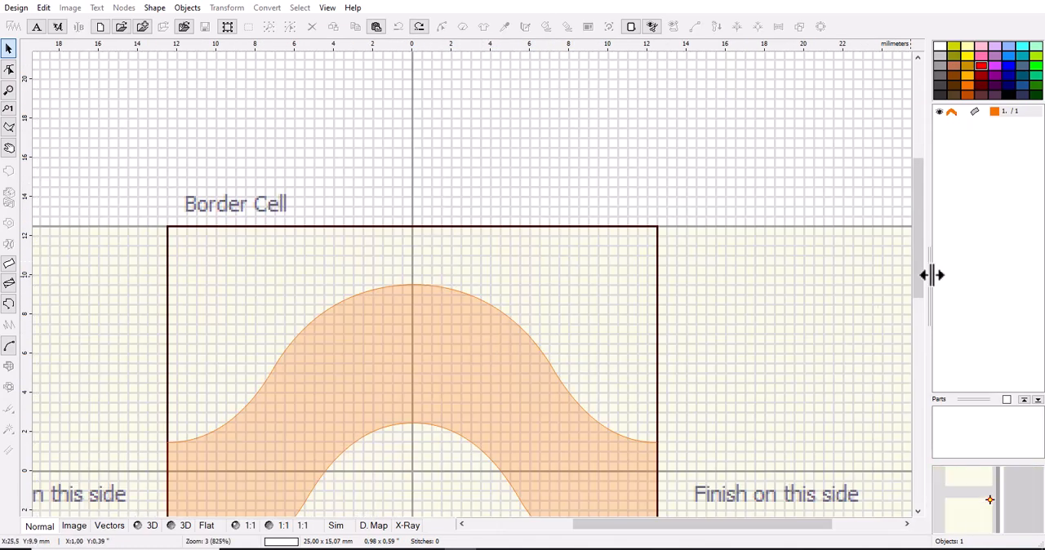
pyautogui.moveTo(920, 270); pyautogui.dragTo(916, 302)
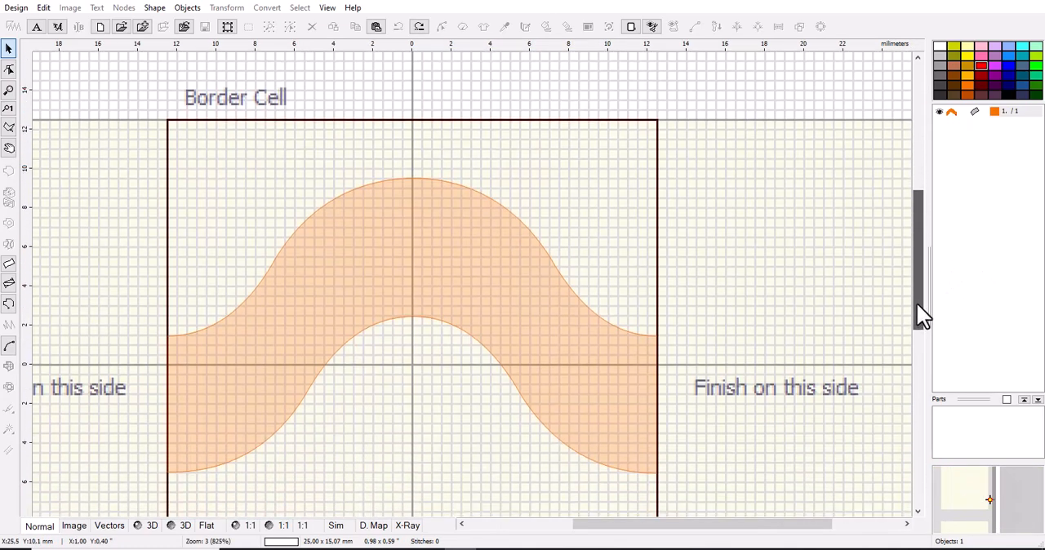
pyautogui.click(414, 48)
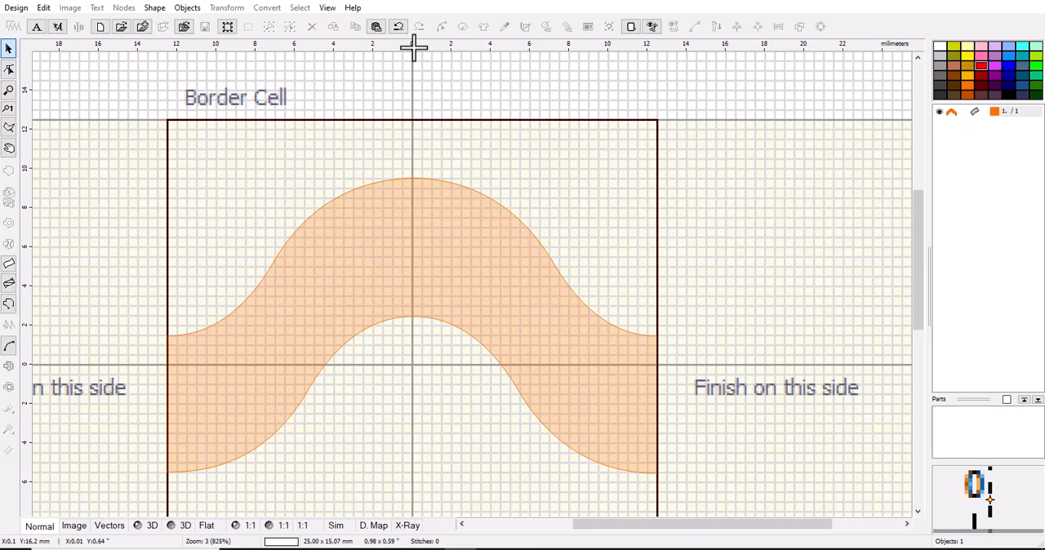
pyautogui.moveTo(414, 49); pyautogui.dragTo(387, 337)
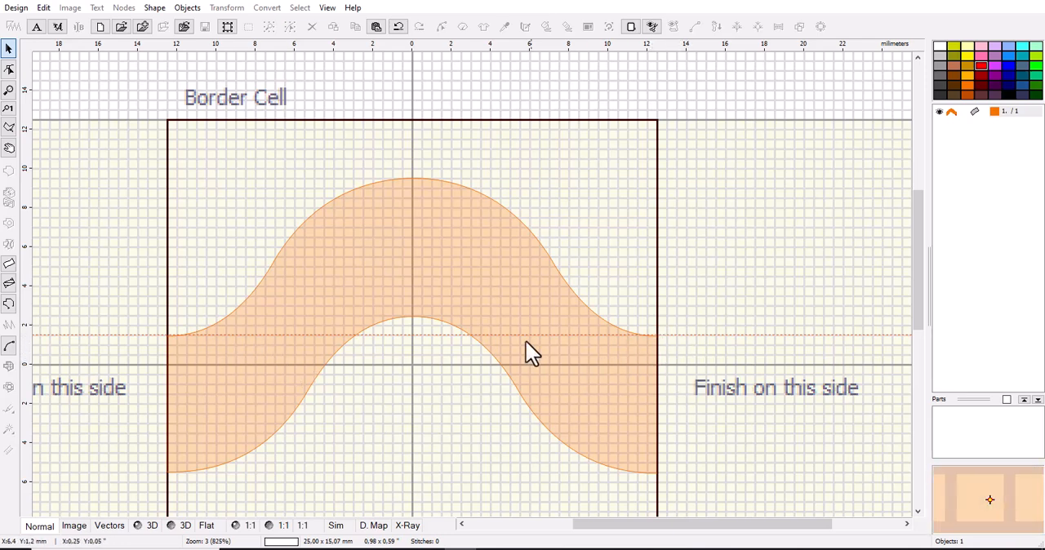
pyautogui.scroll(3, 181, 359)
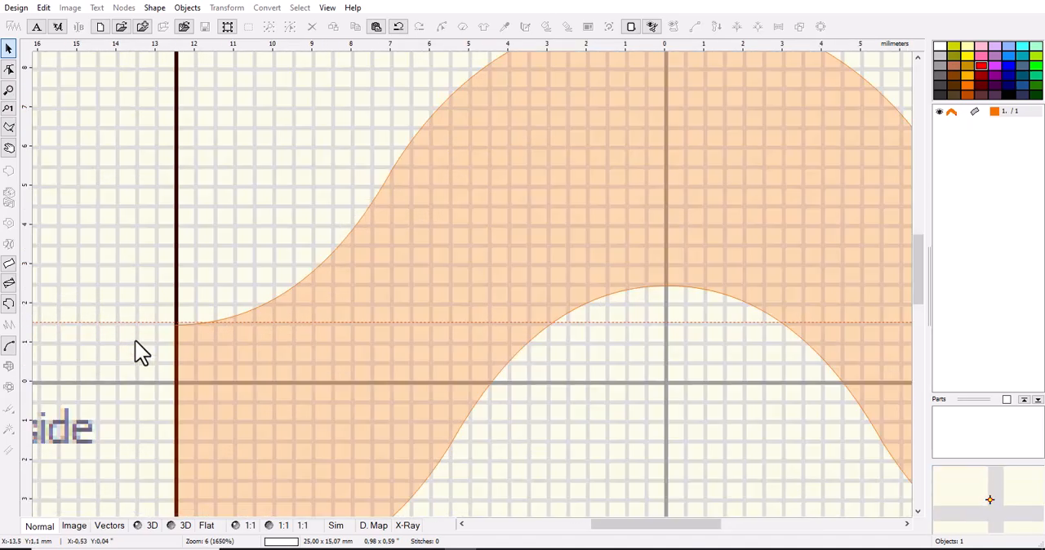
pyautogui.scroll(-2, 370, 356)
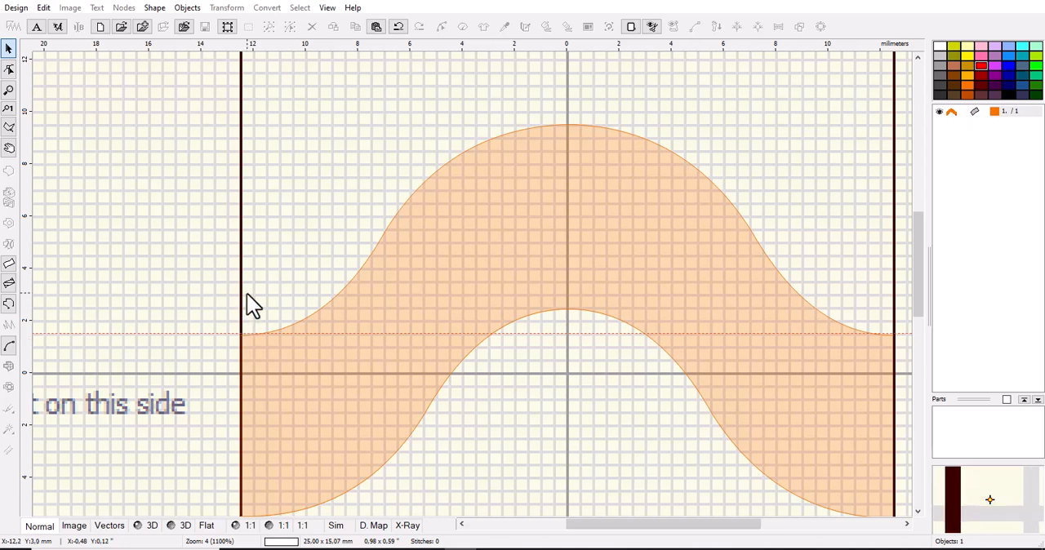
pyautogui.scroll(-1, 243, 363)
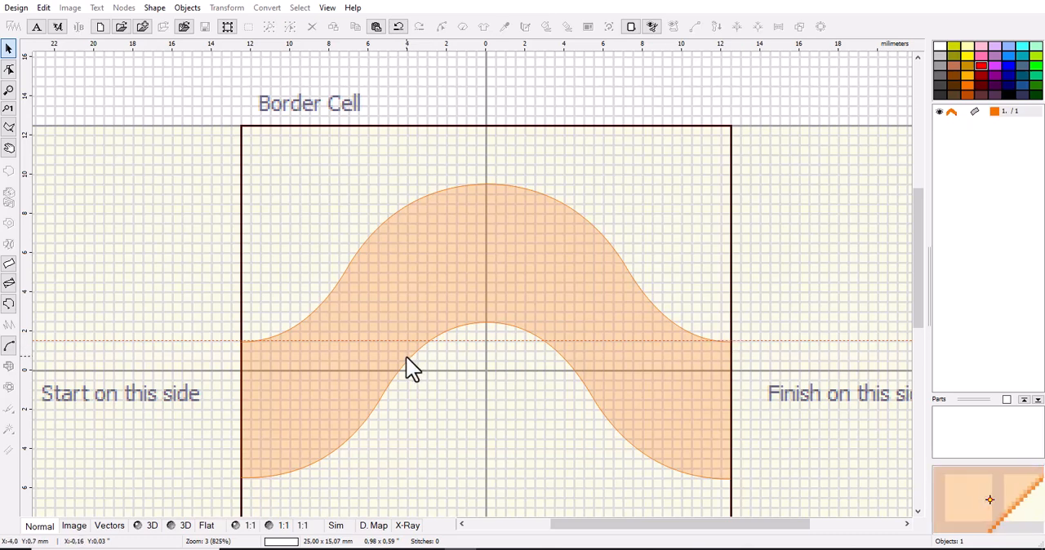
# Edit the wave's nodes, moving its upper start-side corner node about 1.5 mm up along the border cell edge, and finish the object.
pyautogui.click(408, 311)
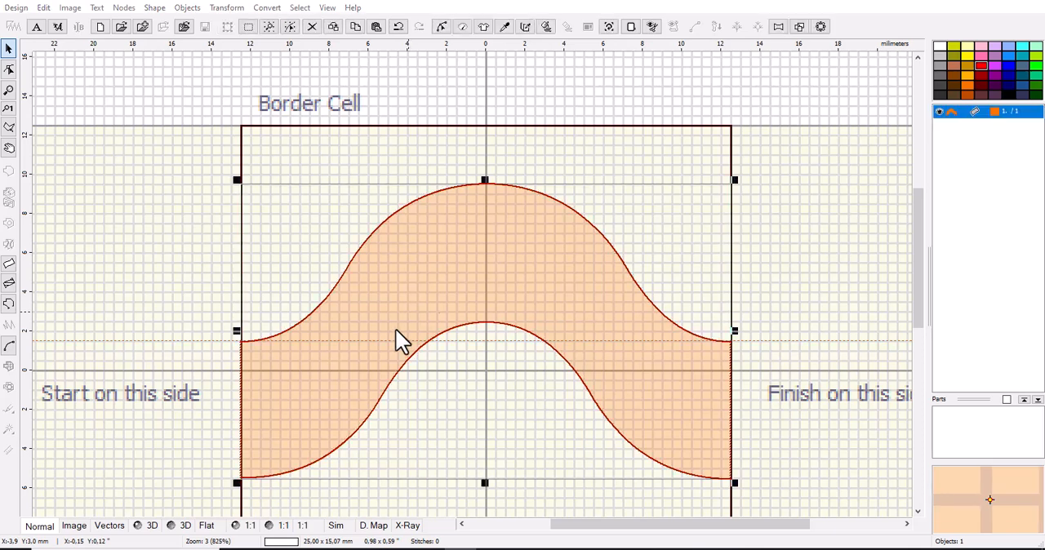
pyautogui.click(9, 70)
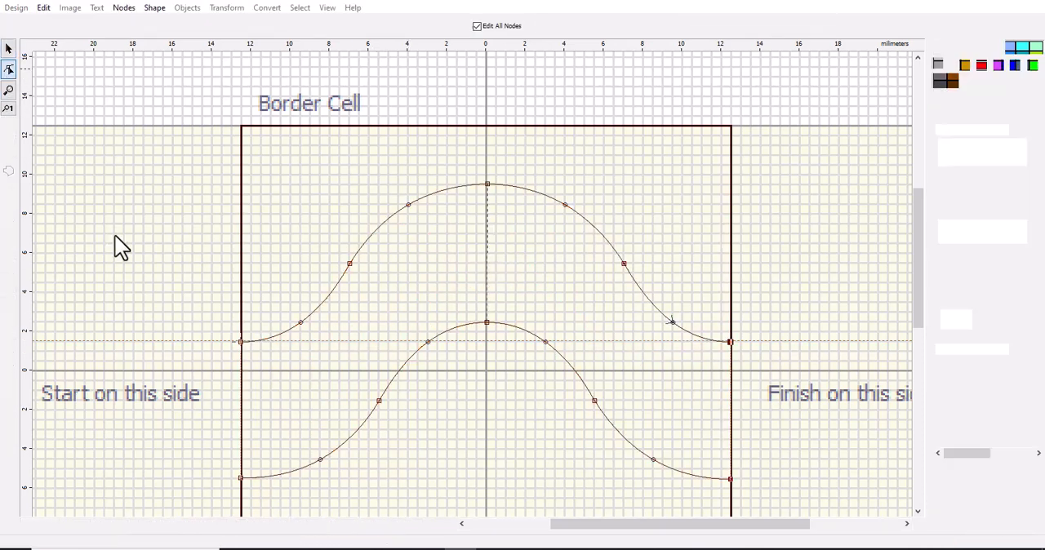
pyautogui.click(243, 342)
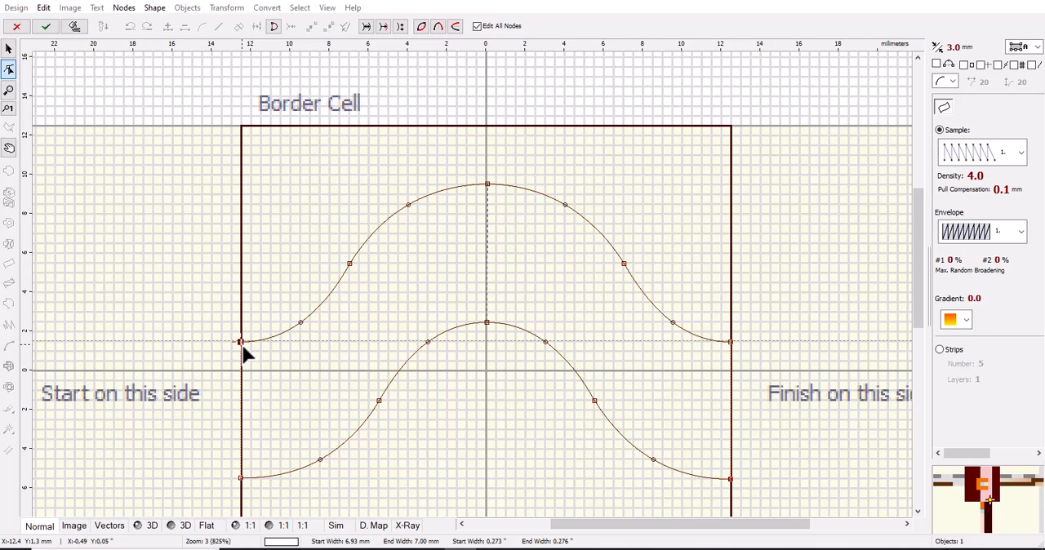
pyautogui.moveTo(242, 346); pyautogui.dragTo(243, 315)
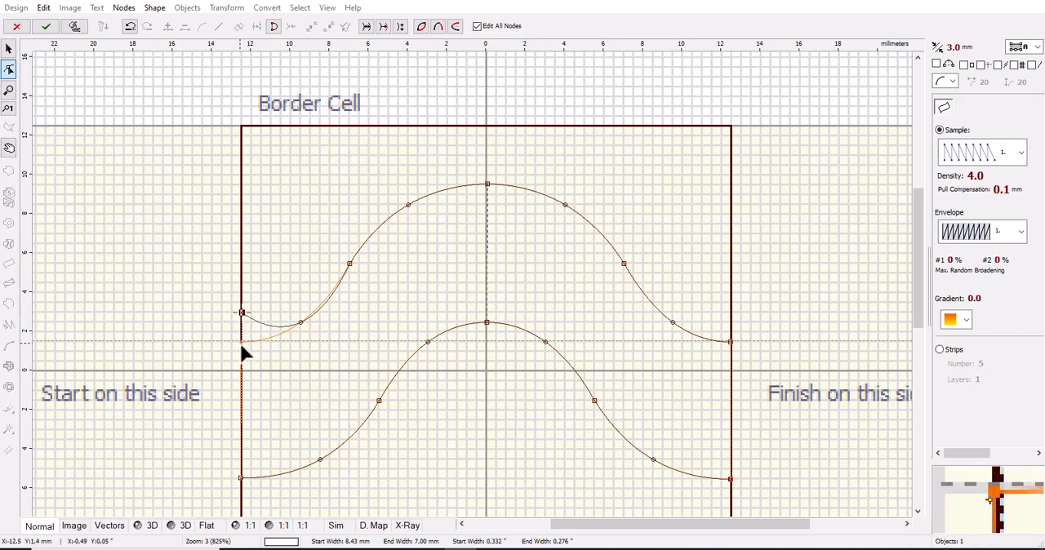
pyautogui.click(730, 342)
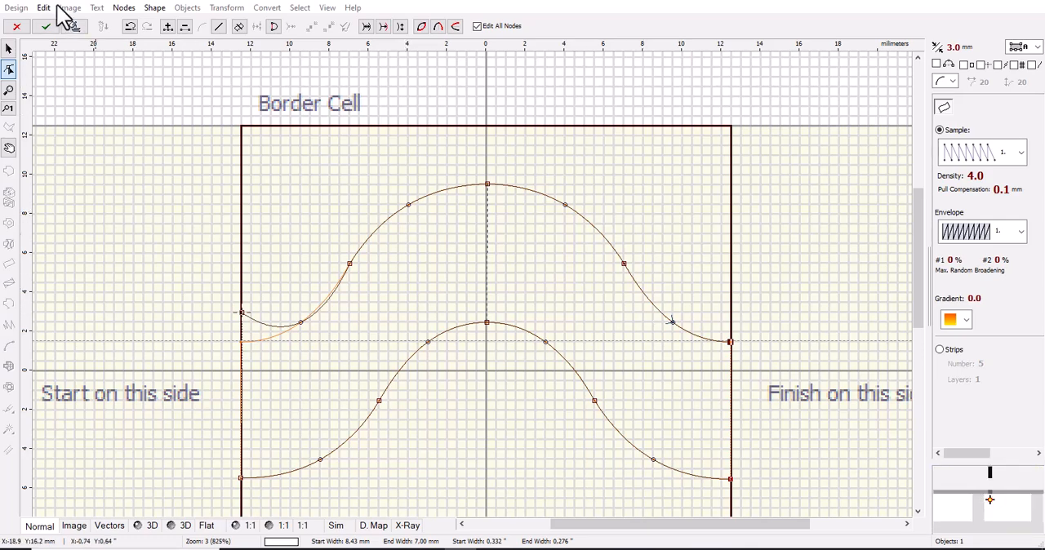
pyautogui.click(47, 27)
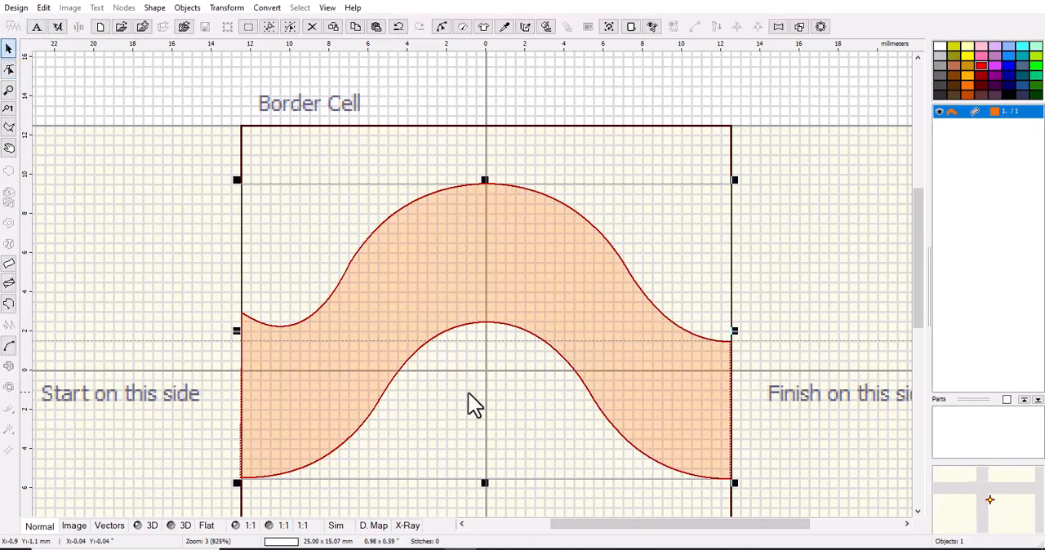
# Check how the raised start-side corner repeats in the preview strip and undo the node move.
pyautogui.press('1')
pyautogui.press('3')
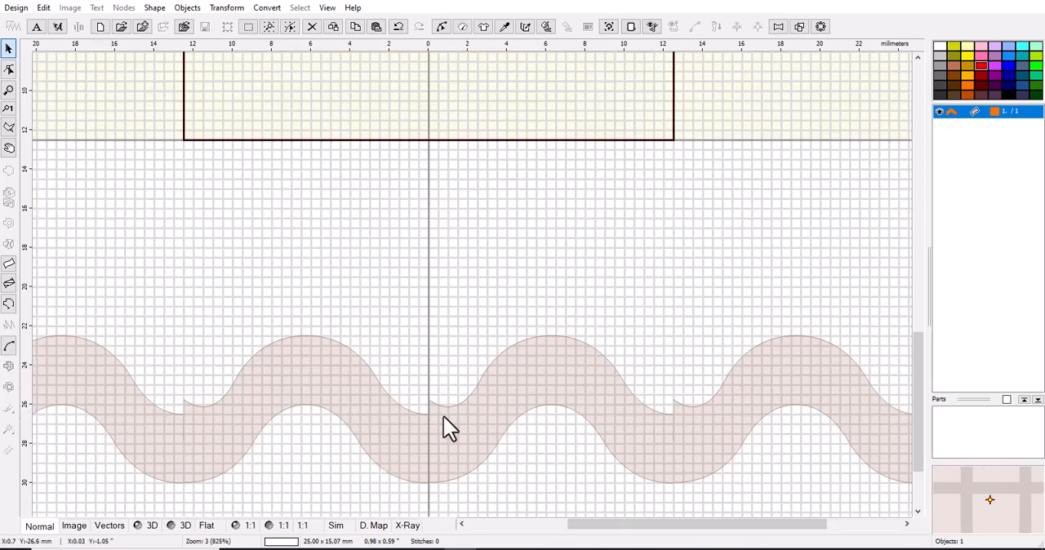
pyautogui.scroll(1, 422, 412)
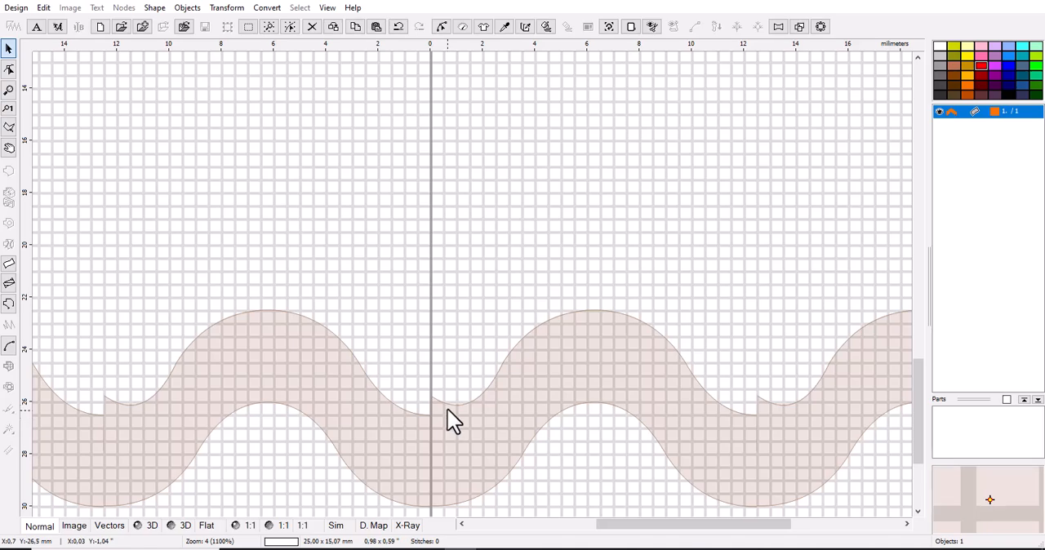
pyautogui.scroll(-3, 472, 411)
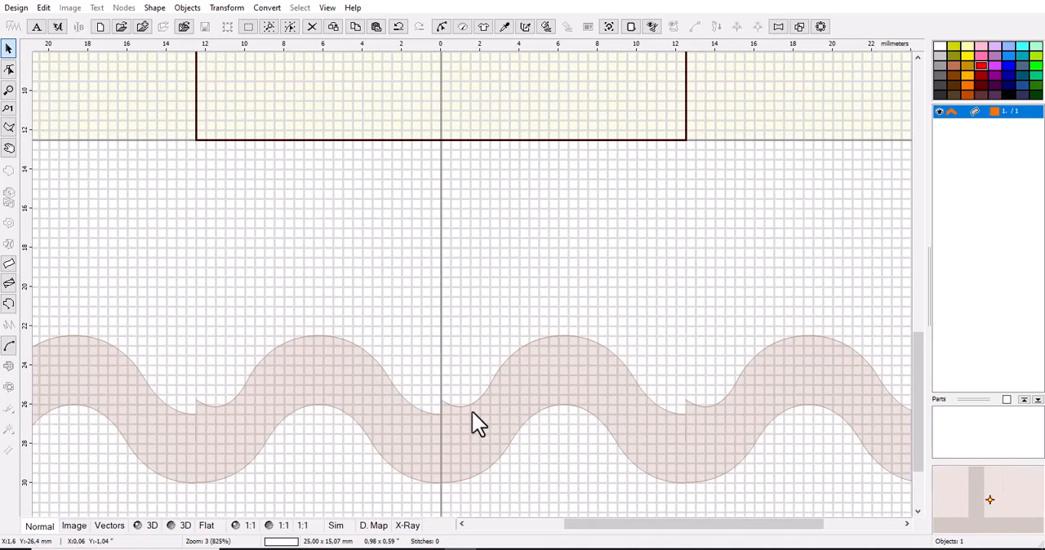
pyautogui.scroll(2, 447, 308)
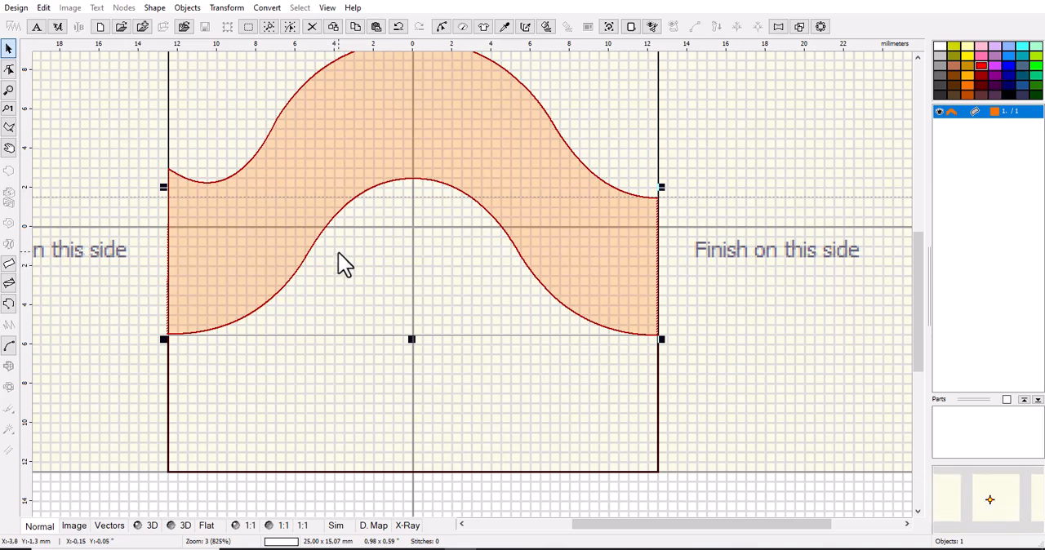
pyautogui.scroll(-1, 392, 385)
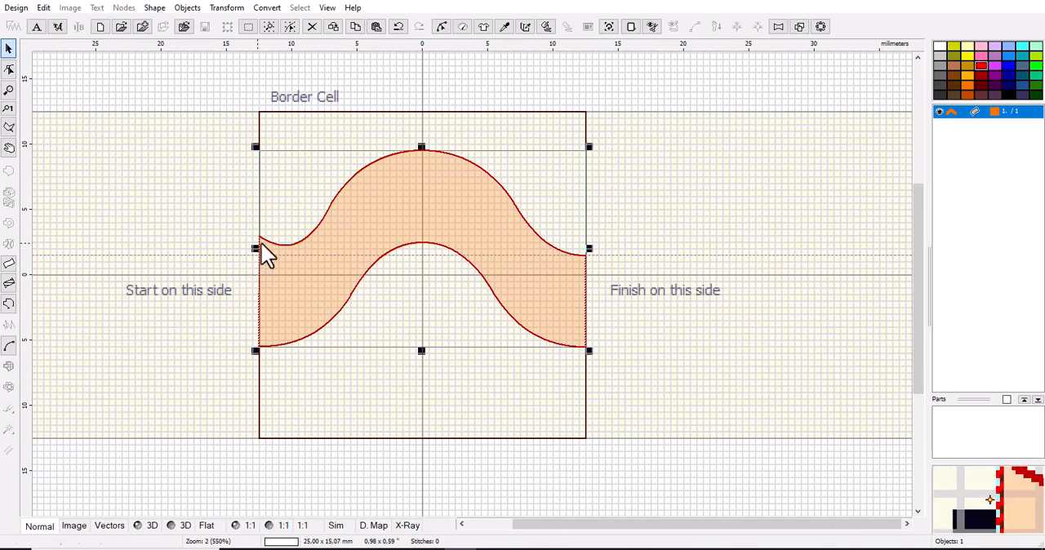
pyautogui.click(399, 26)
# Edit the wave's nodes, moving both finish-side corner nodes about 0.9 mm inward from the border cell edge, and finish the object.
pyautogui.click(519, 230)
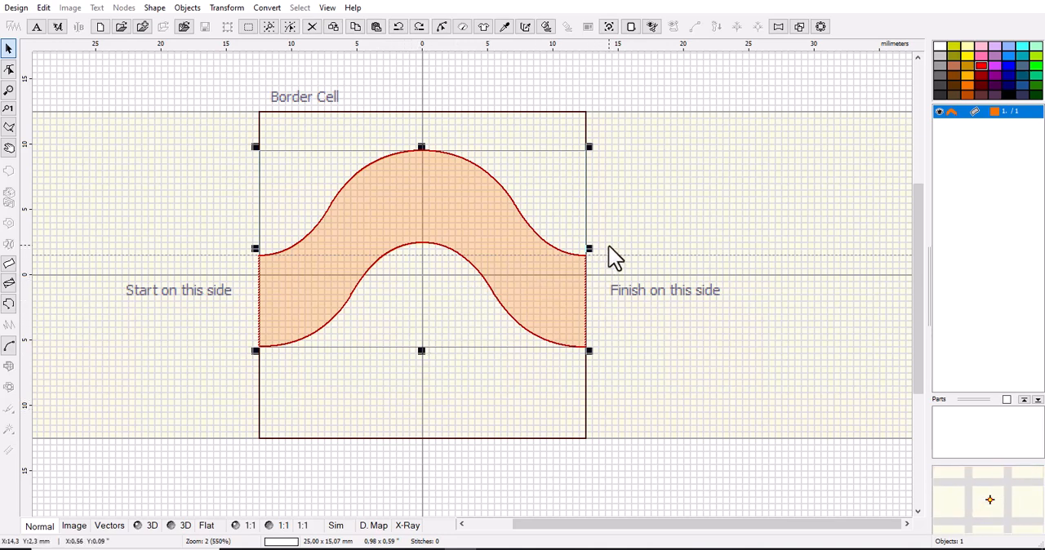
pyautogui.click(9, 69)
pyautogui.scroll(-2, 459, 364)
pyautogui.scroll(1, 457, 281)
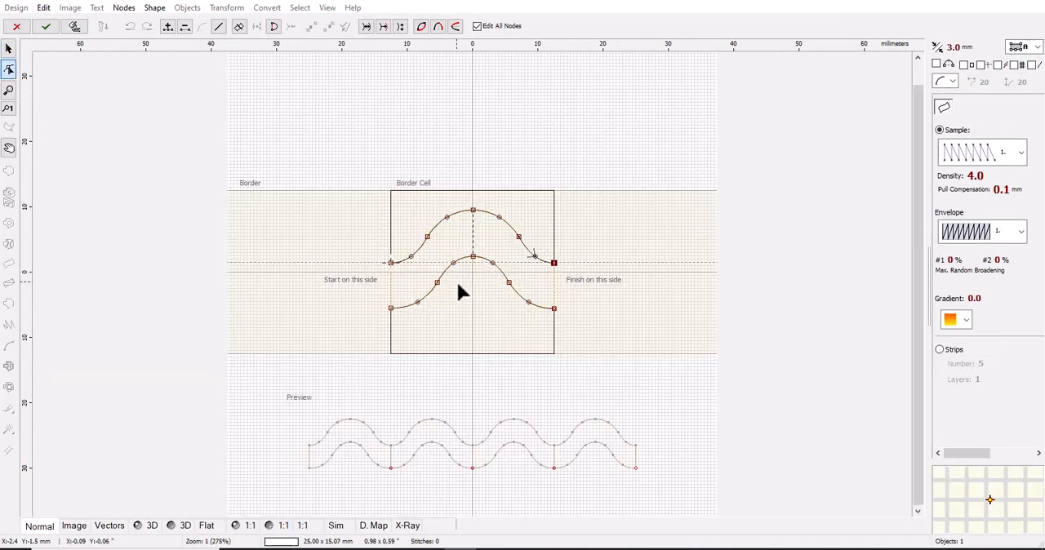
pyautogui.scroll(1, 458, 285)
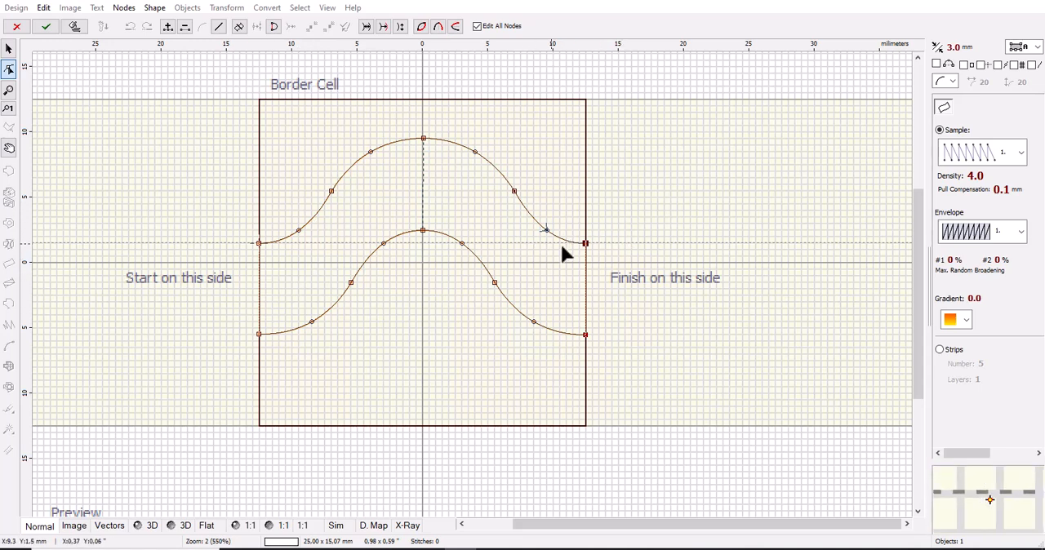
pyautogui.moveTo(585, 245); pyautogui.dragTo(574, 245)
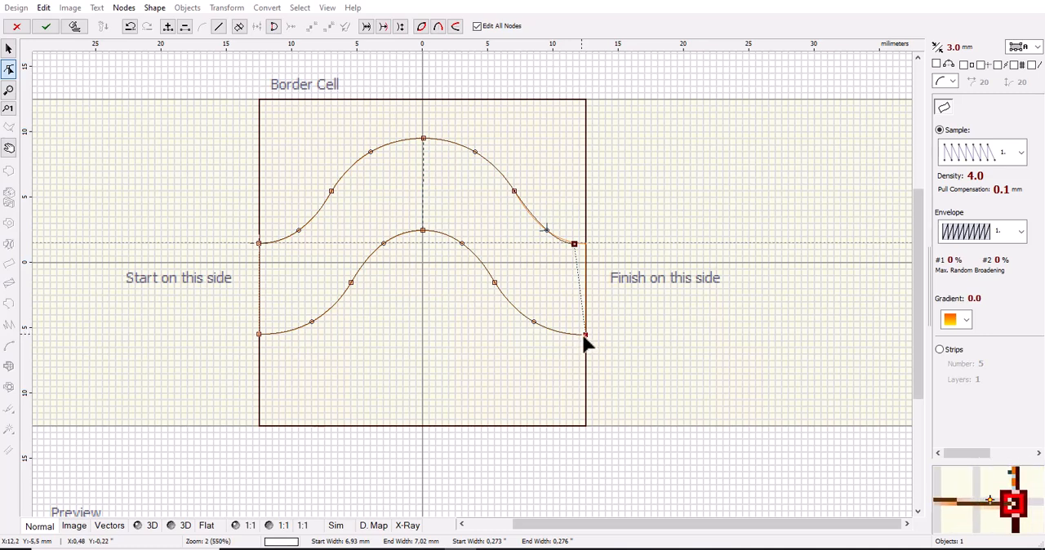
pyautogui.moveTo(584, 333); pyautogui.dragTo(574, 334)
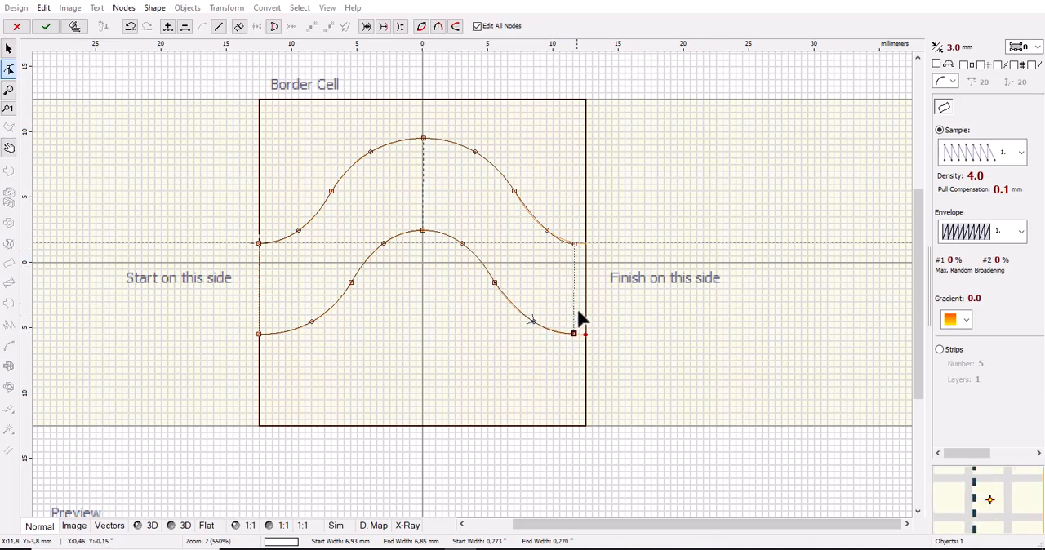
pyautogui.scroll(2, 578, 327)
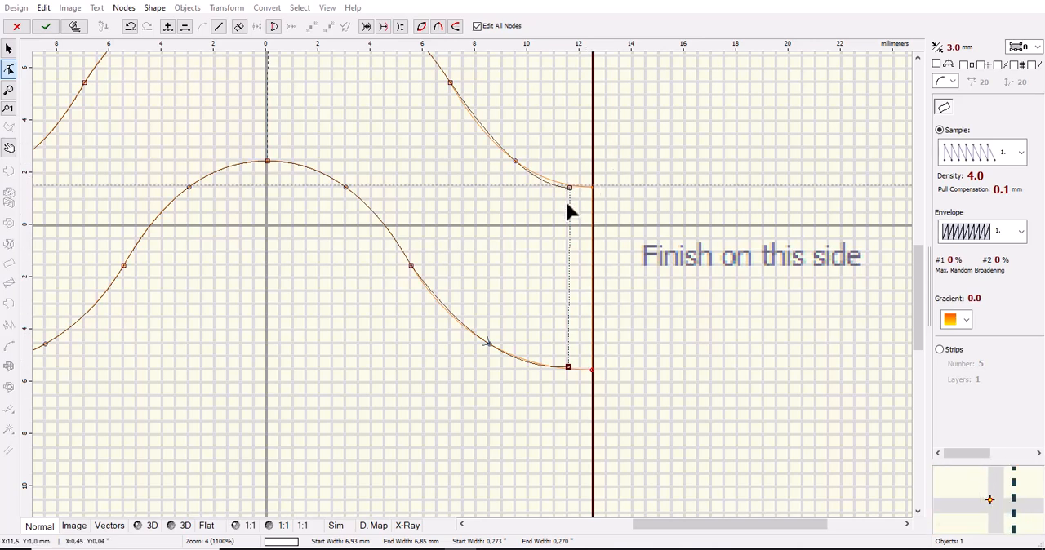
pyautogui.click(45, 26)
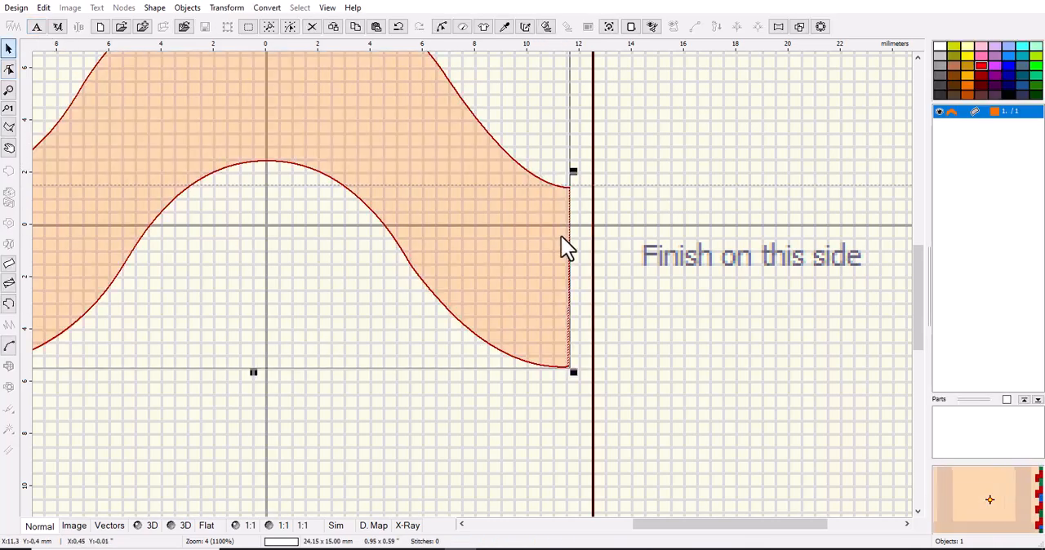
pyautogui.scroll(-3, 544, 316)
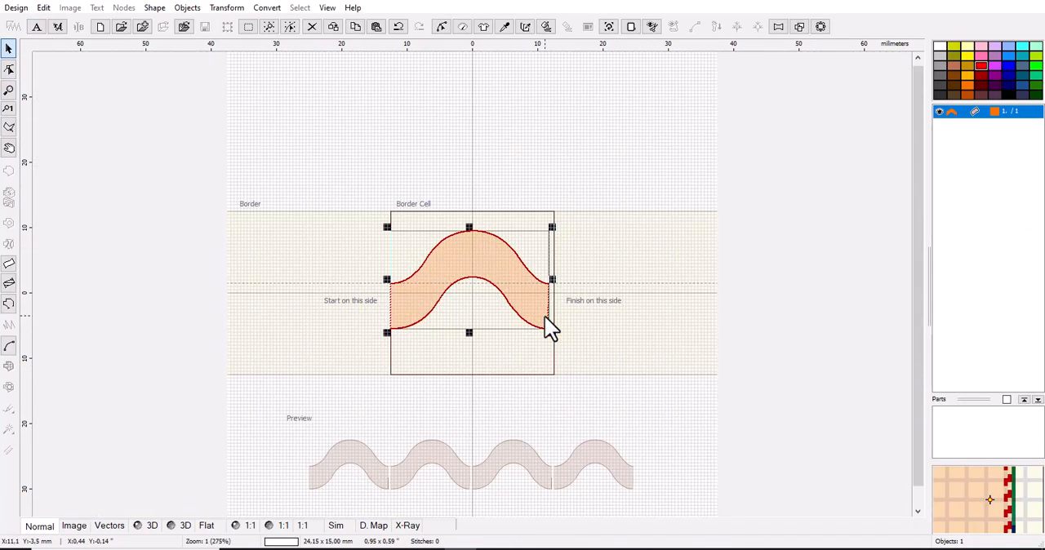
# Edit the wave's nodes, moving both start-side corner nodes about 1 mm inward from the border cell edge, and finish the object.
pyautogui.scroll(-1, 523, 504)
pyautogui.scroll(2, 499, 387)
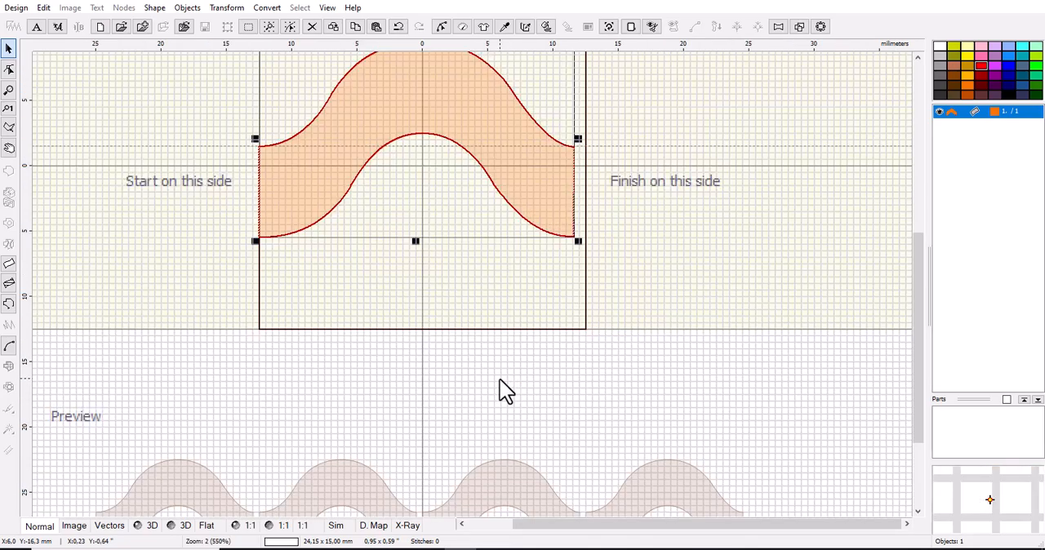
pyautogui.scroll(-1, 501, 392)
pyautogui.scroll(2, 541, 472)
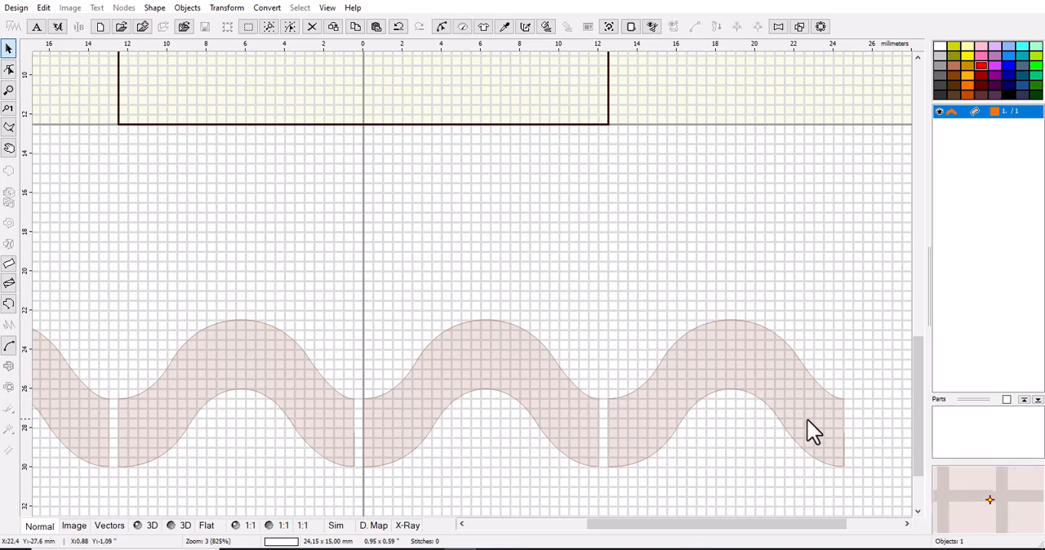
pyautogui.scroll(-2, 608, 433)
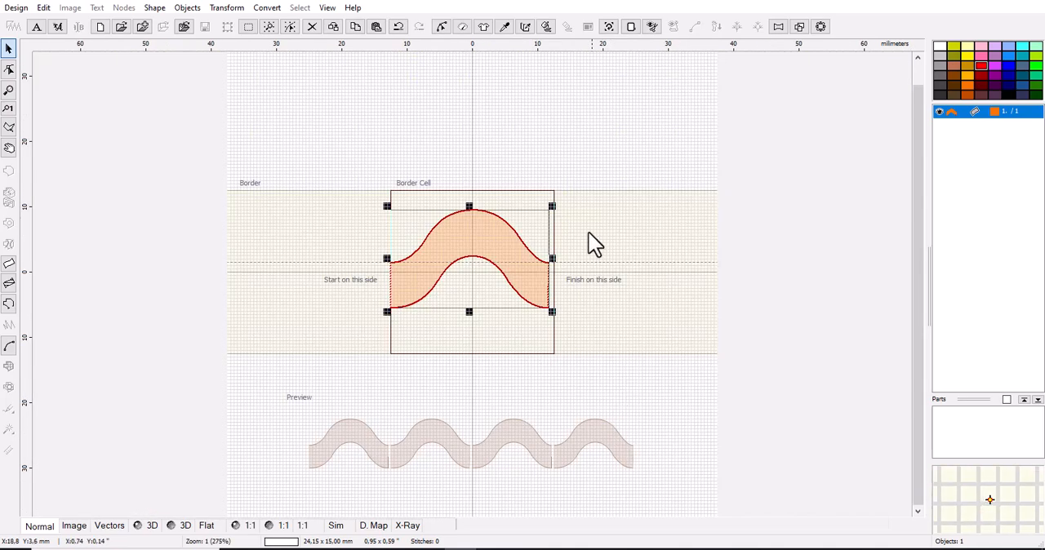
pyautogui.scroll(1, 604, 285)
pyautogui.scroll(2, 492, 252)
pyautogui.scroll(-1, 685, 370)
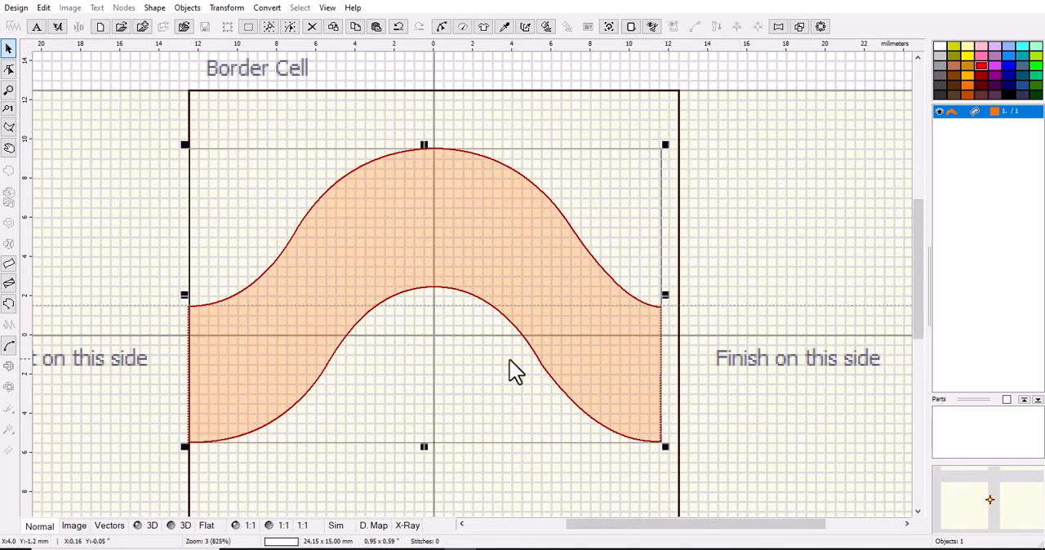
pyautogui.click(8, 69)
pyautogui.moveTo(189, 307); pyautogui.dragTo(207, 307)
pyautogui.moveTo(187, 443); pyautogui.dragTo(210, 443)
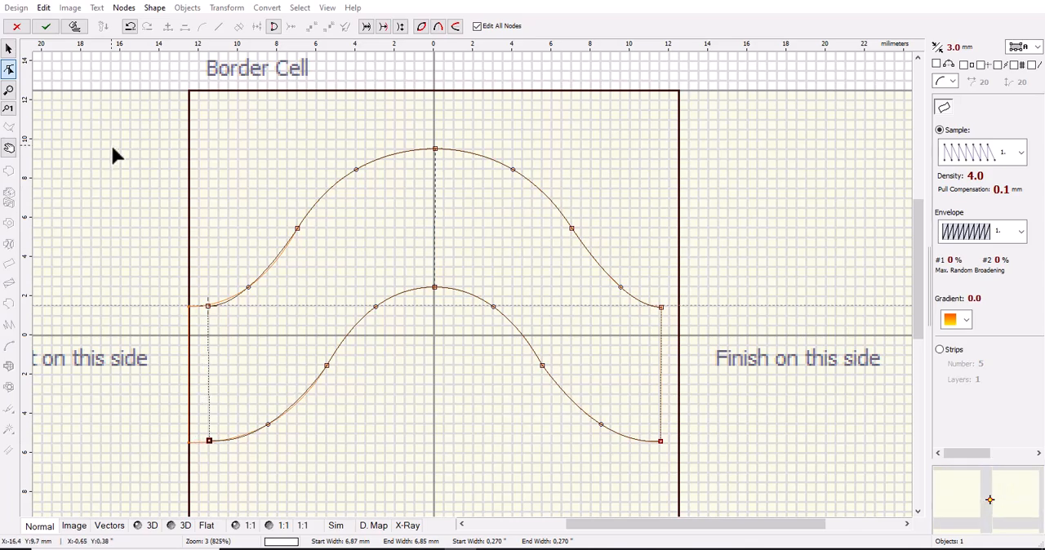
pyautogui.click(45, 26)
# Examine the spacing between repeats in the preview strip against the wave's clearance from both border cell edges.
pyautogui.scroll(-4, 476, 334)
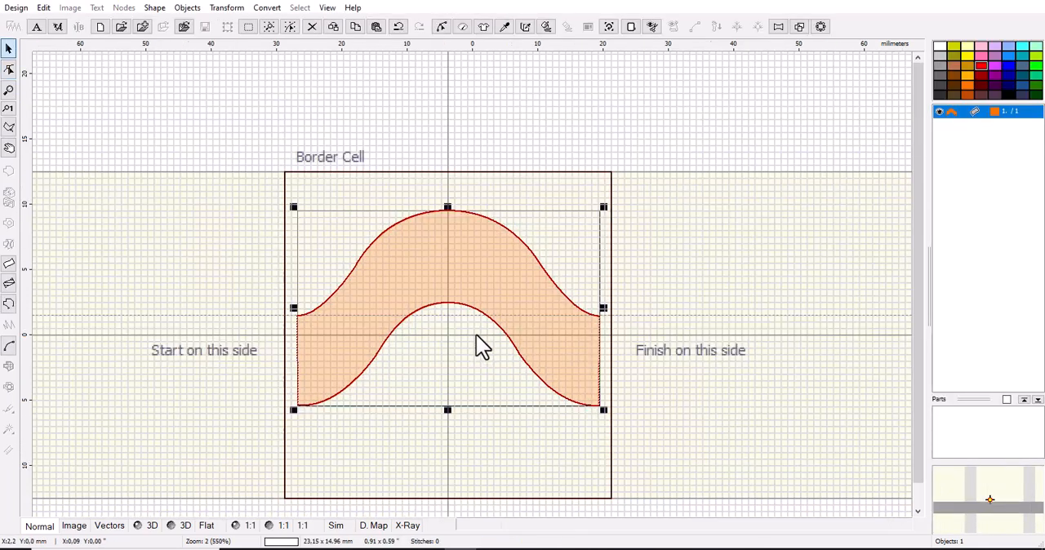
pyautogui.scroll(2, 581, 494)
pyautogui.scroll(2, 620, 422)
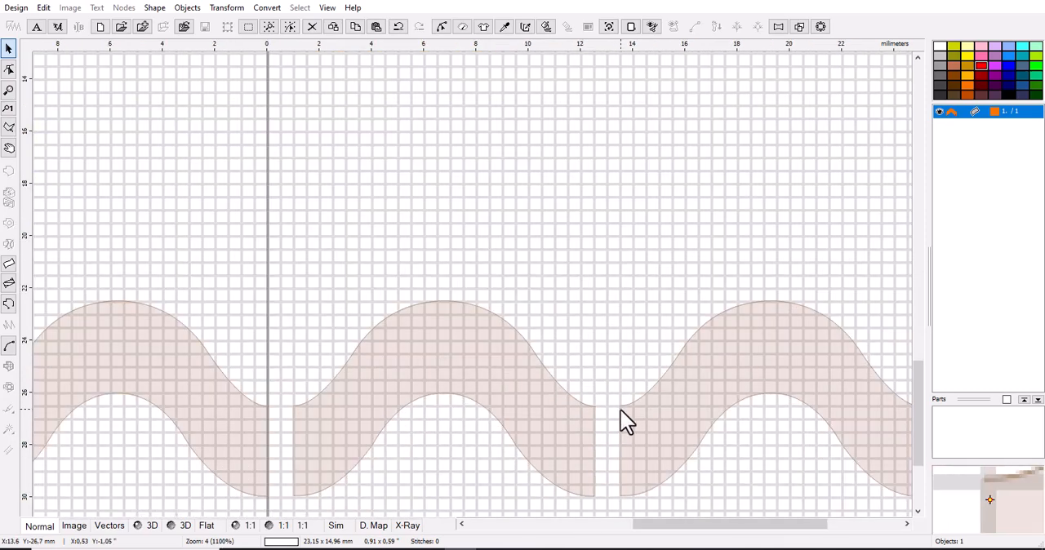
pyautogui.scroll(-2, 577, 430)
pyautogui.scroll(-2, 574, 418)
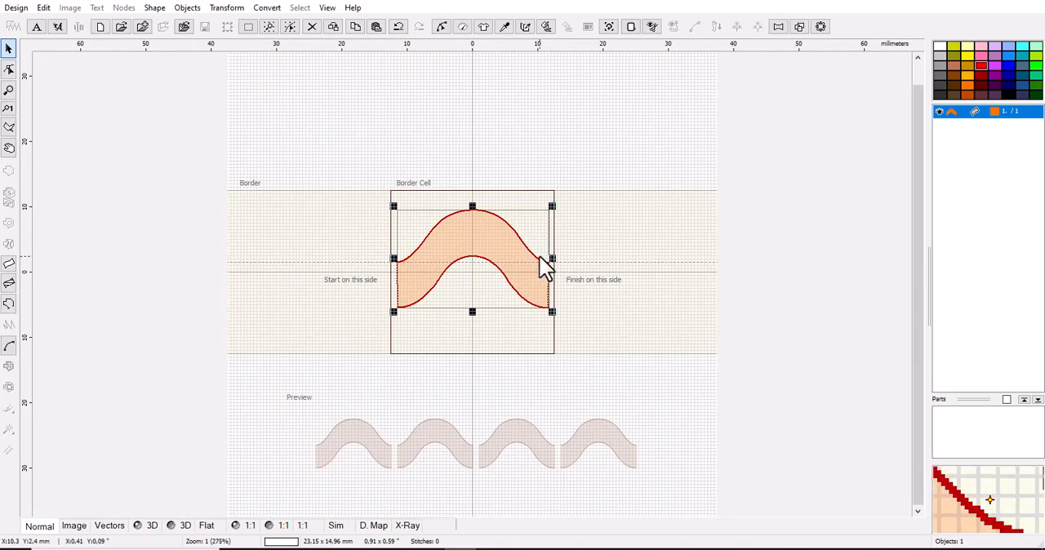
pyautogui.scroll(3, 539, 253)
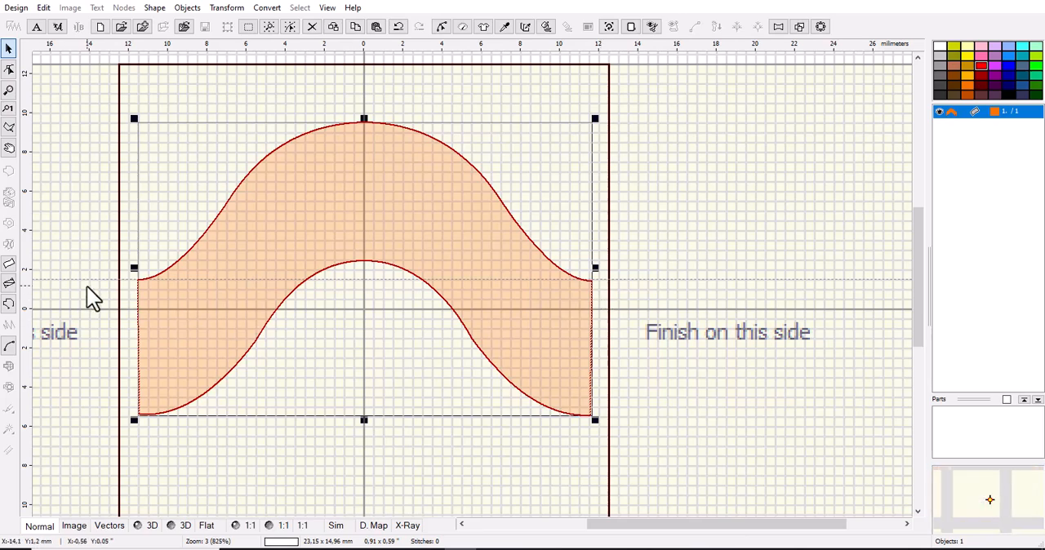
pyautogui.scroll(-4, 538, 478)
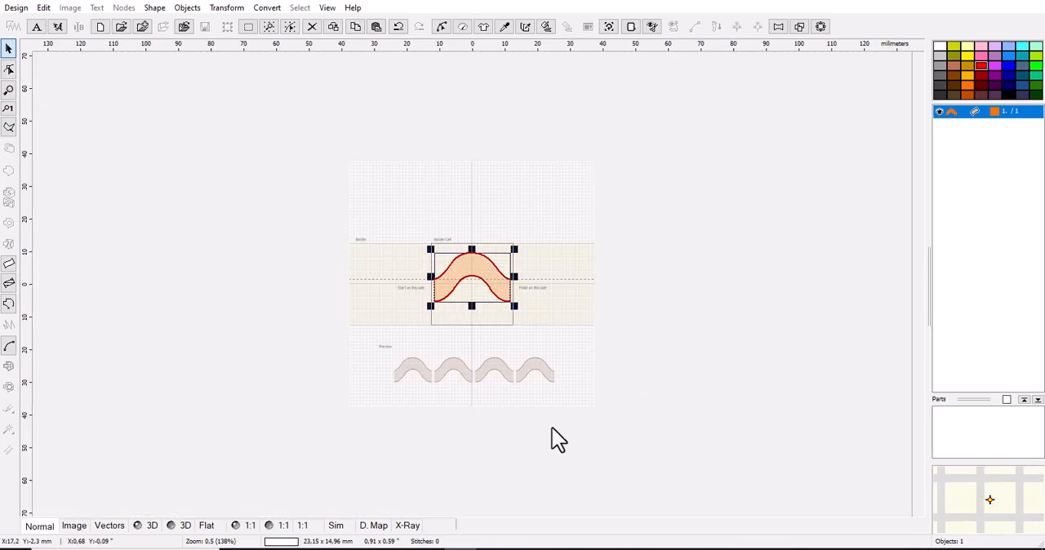
pyautogui.scroll(3, 536, 396)
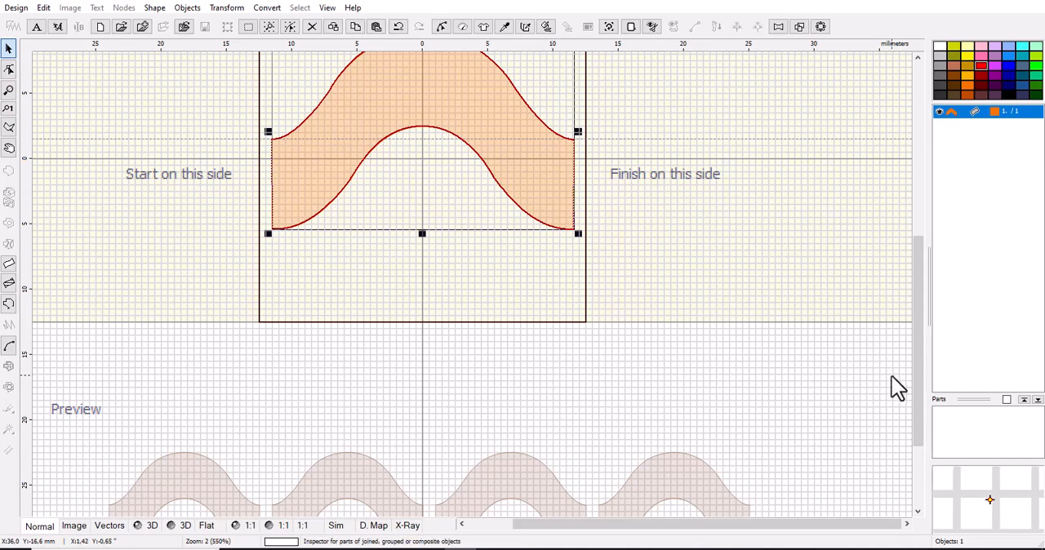
pyautogui.moveTo(915, 381); pyautogui.dragTo(906, 420)
pyautogui.scroll(2, 600, 472)
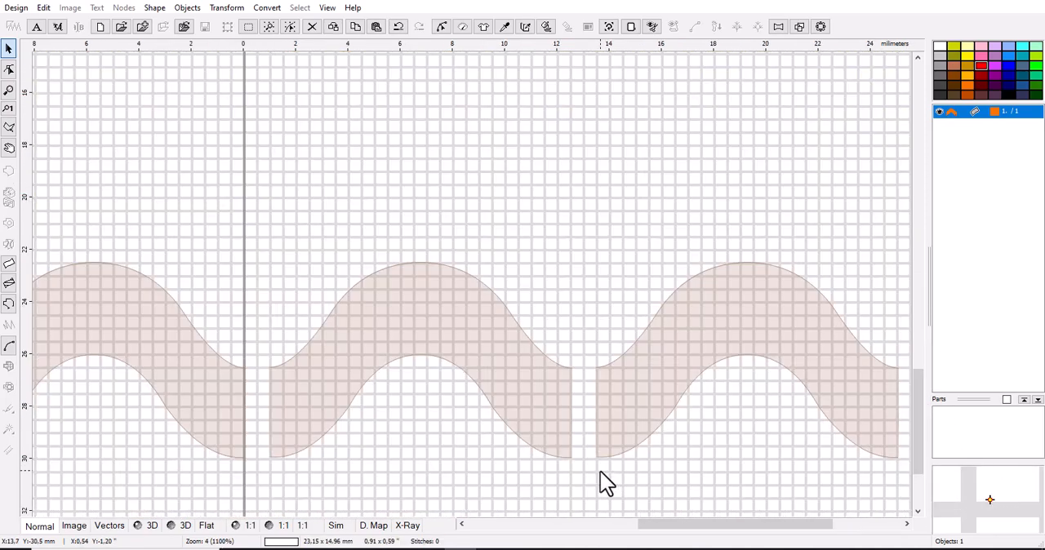
pyautogui.scroll(-6, 600, 472)
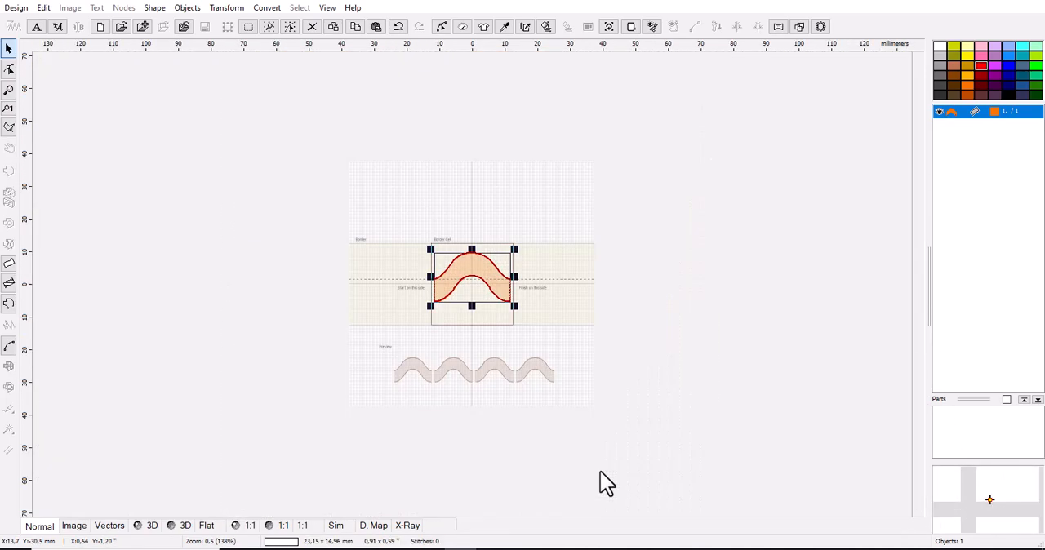
pyautogui.scroll(4, 497, 282)
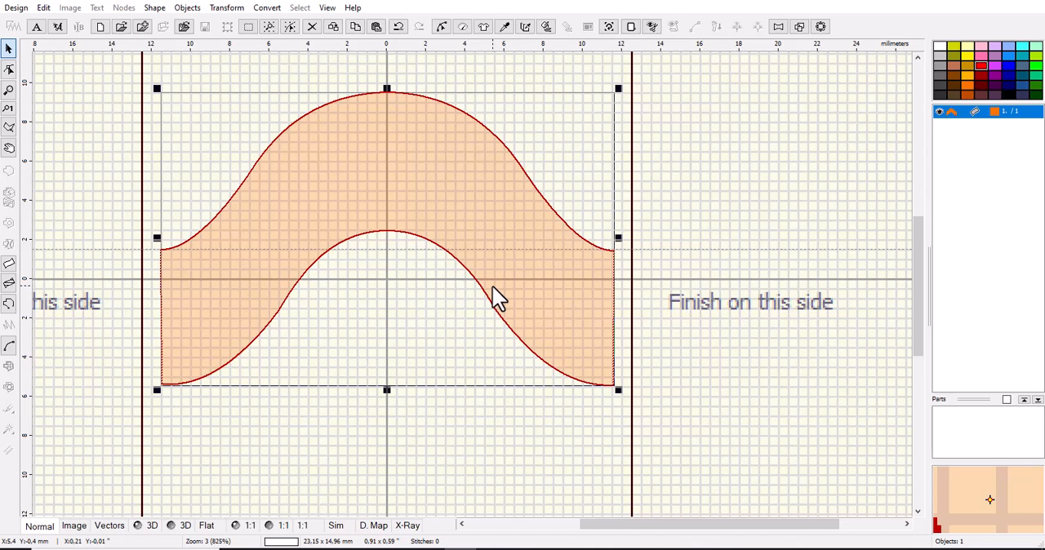
pyautogui.scroll(-2, 599, 337)
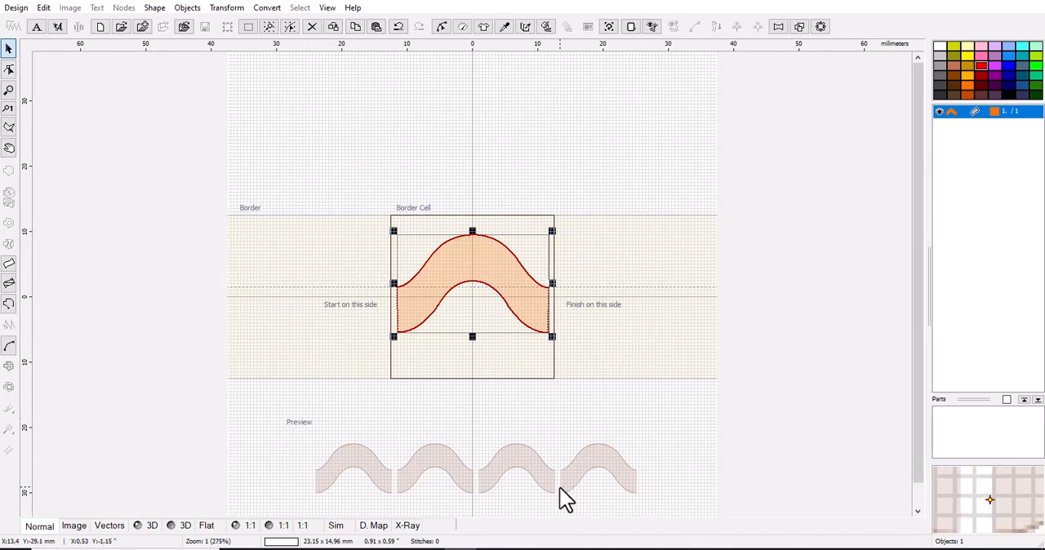
pyautogui.scroll(2, 554, 295)
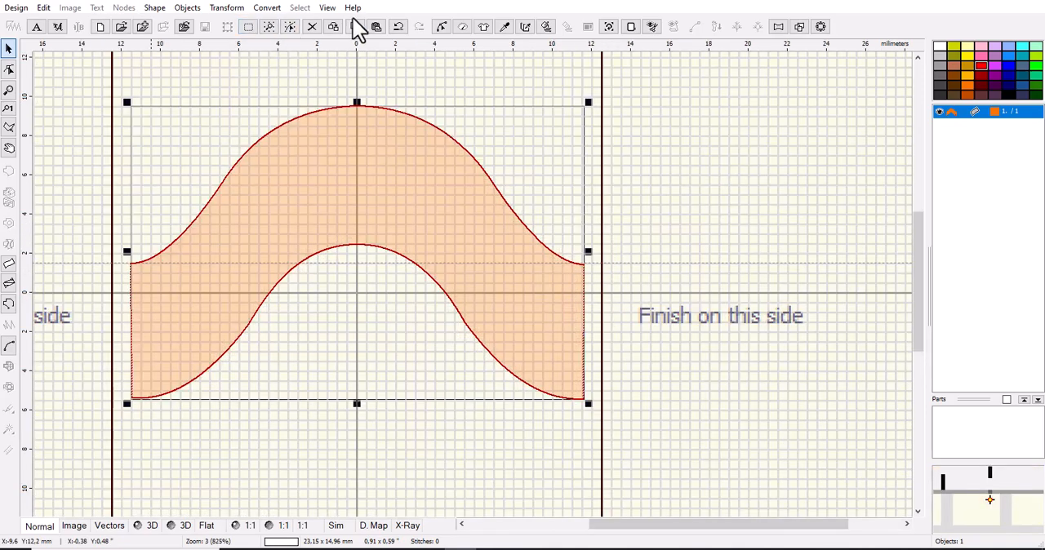
# Undo the inward moves of the wave's start-side and finish-side corner nodes.
pyautogui.click(398, 27)
pyautogui.click(398, 27)
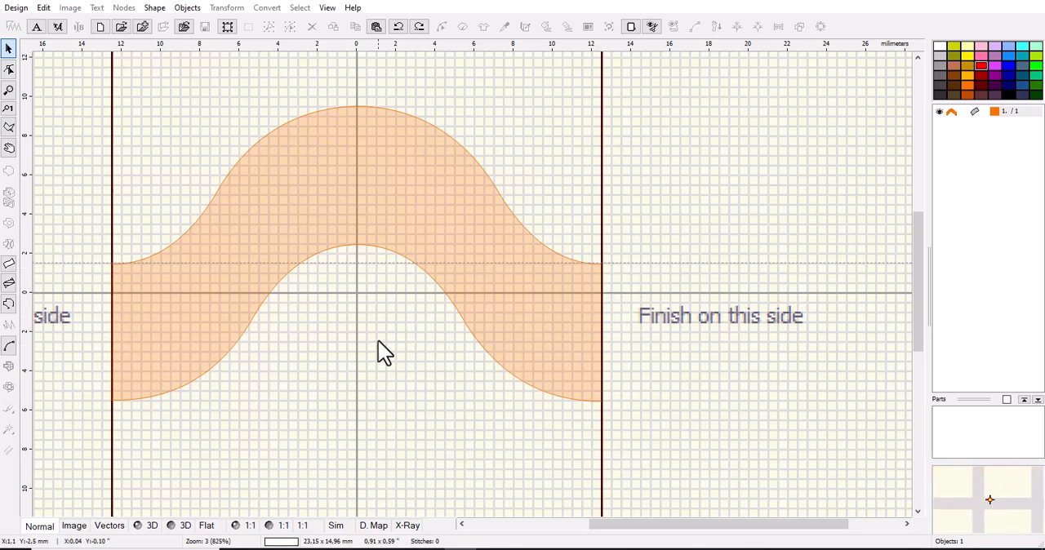
pyautogui.scroll(-1, 533, 325)
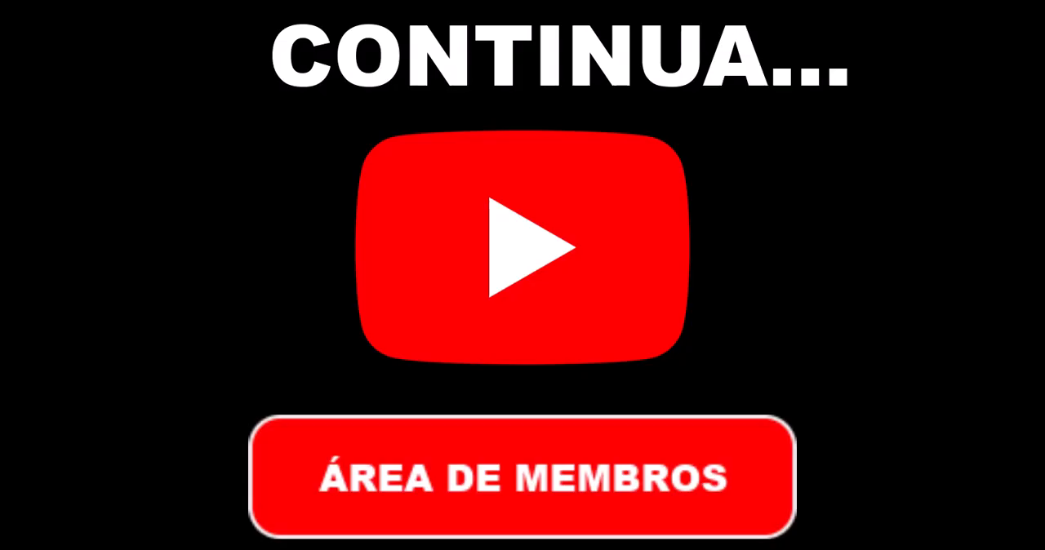